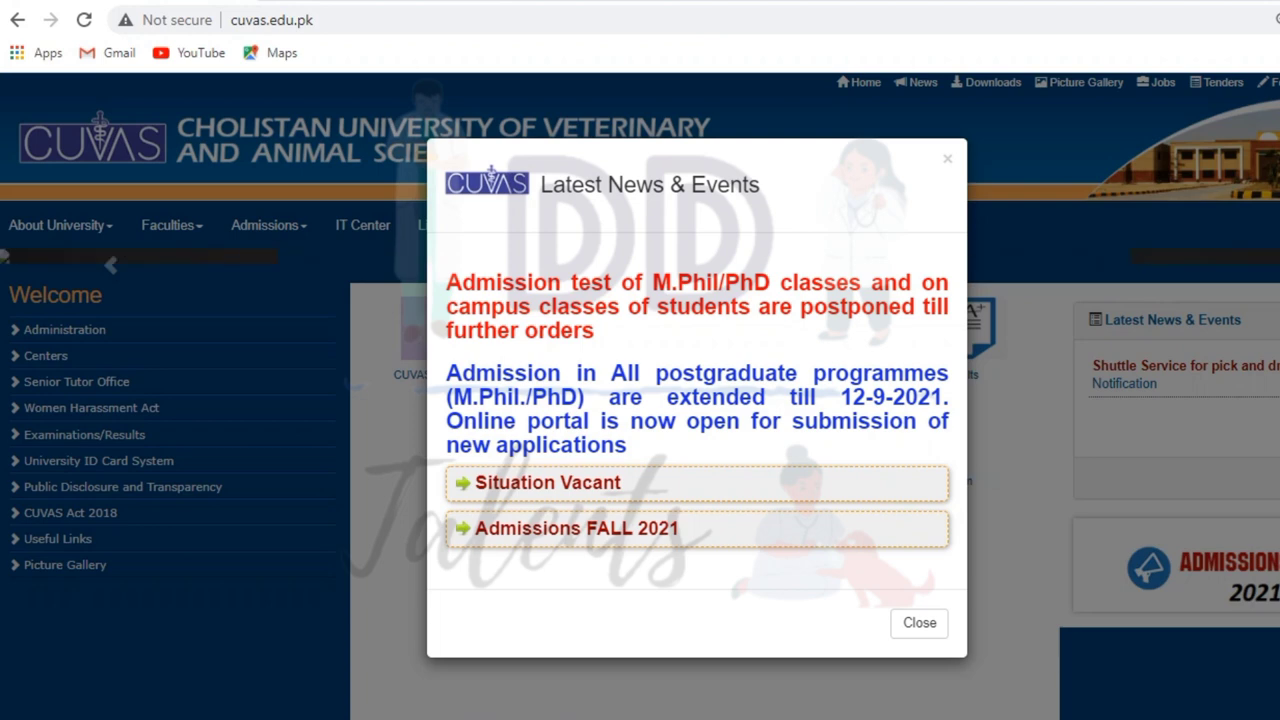
# - Navigate from the Fall 2021 announcement through Undergraduate Admissions to the Apply Online login page
pyautogui.click(577, 528)
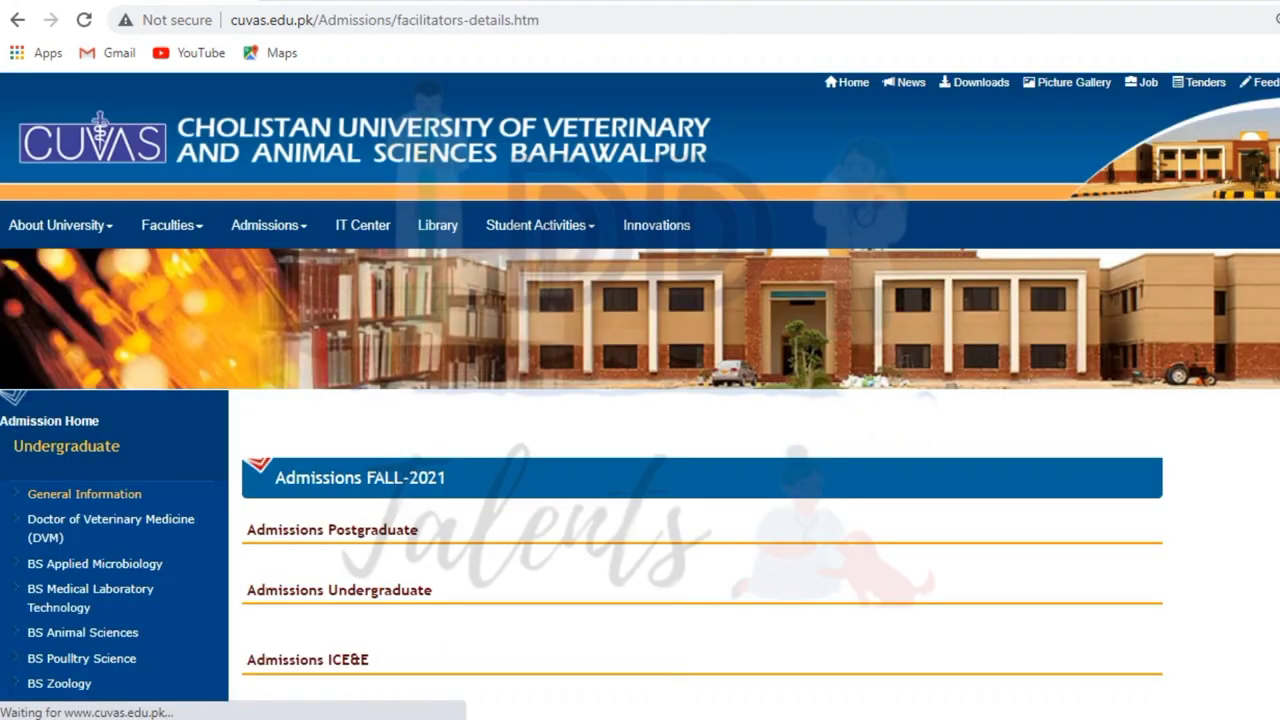
pyautogui.scroll(-2, 640, 400)
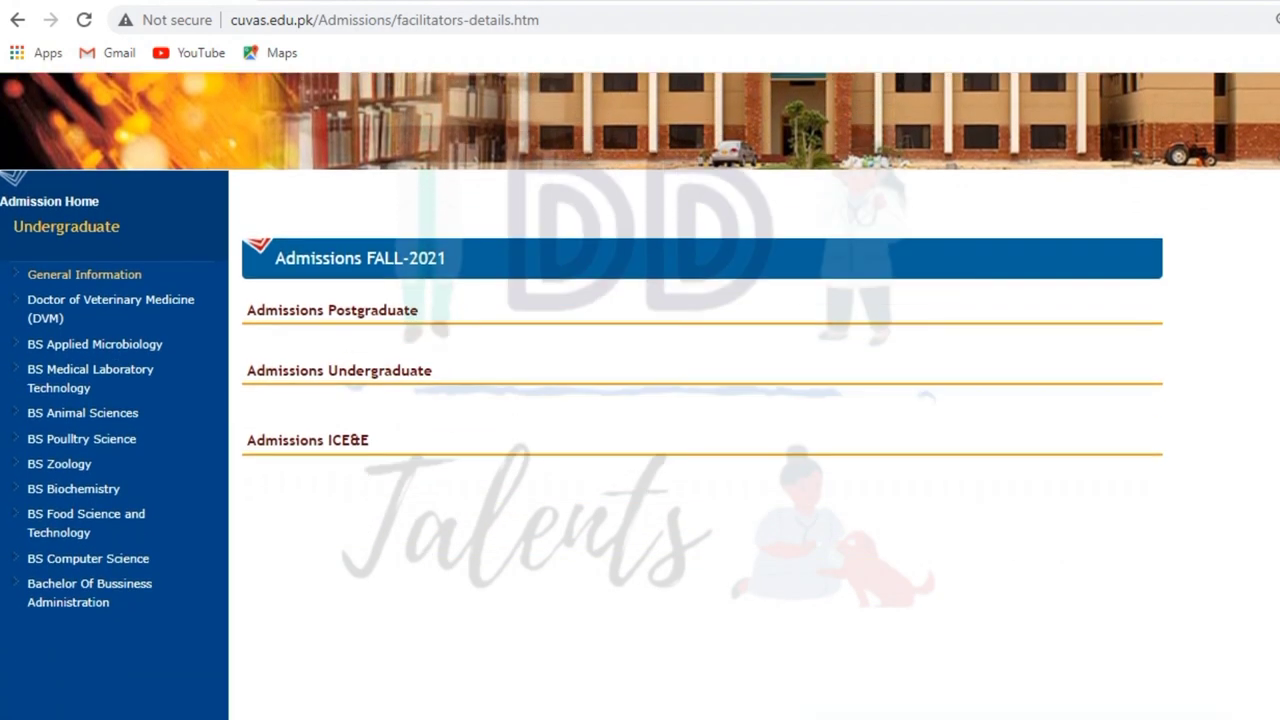
pyautogui.click(330, 370)
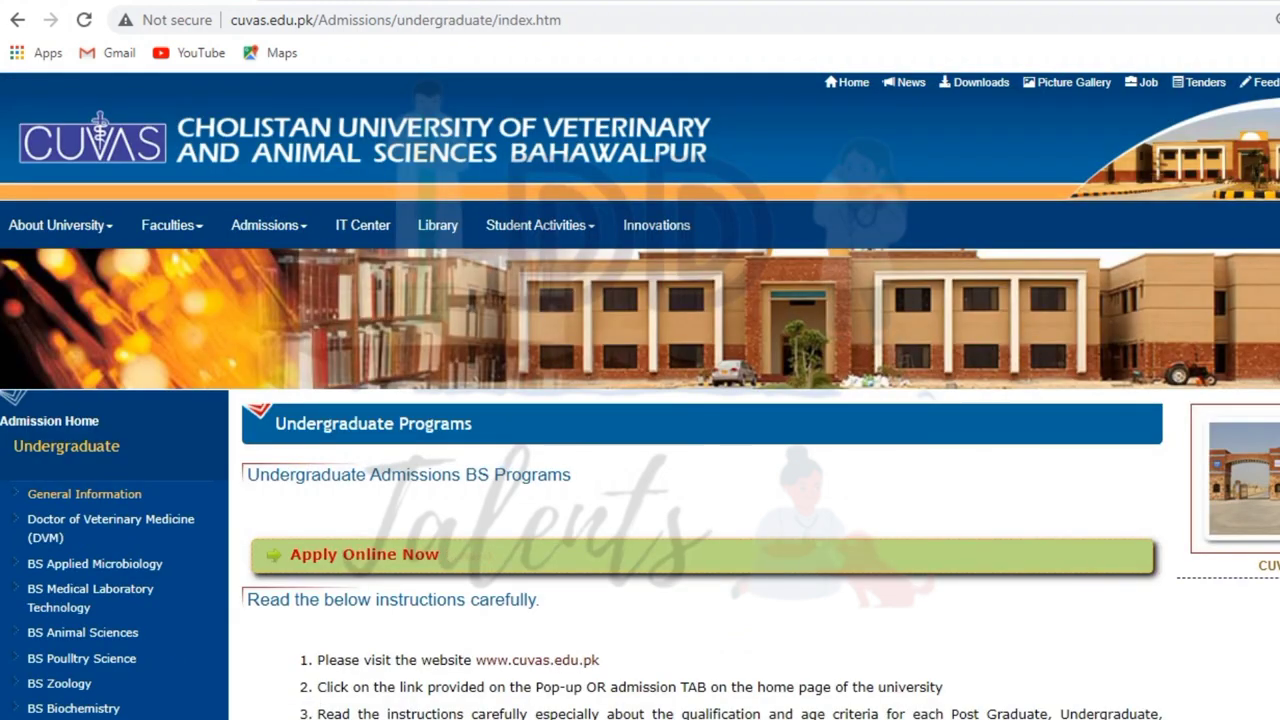
pyautogui.scroll(-4, 640, 396)
pyautogui.click(364, 184)
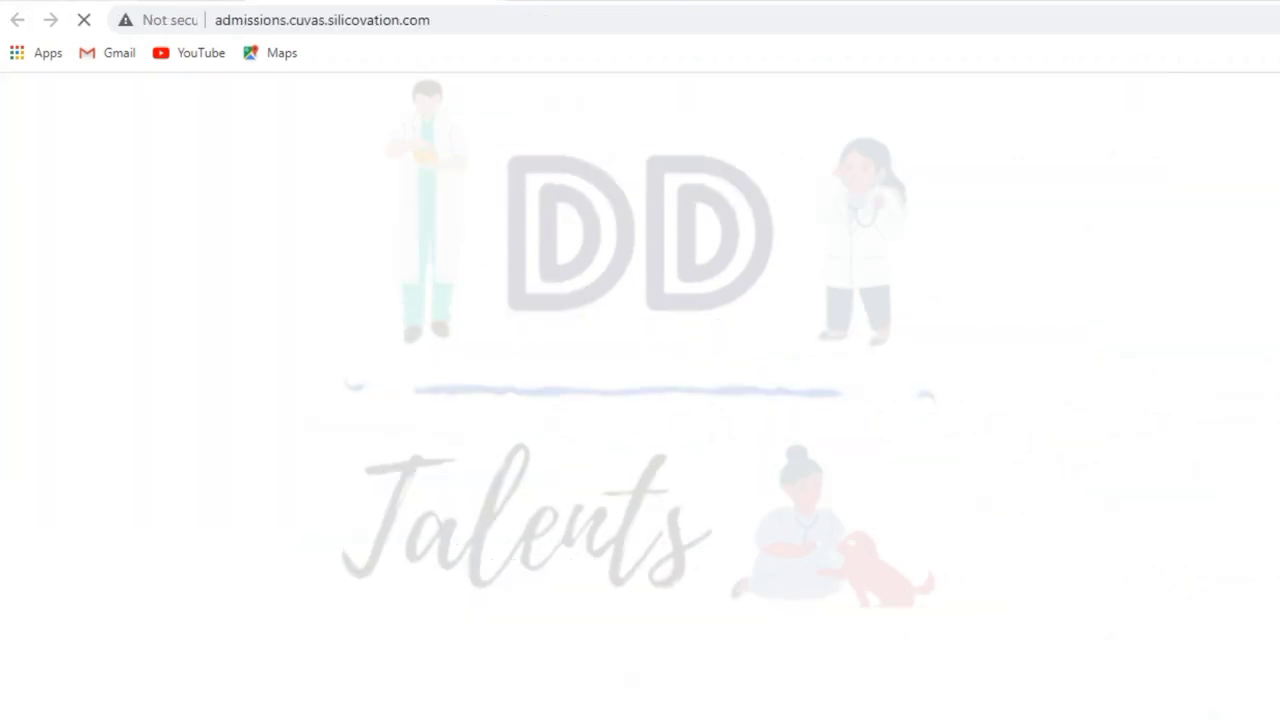
pyautogui.scroll(-1, 696, 419)
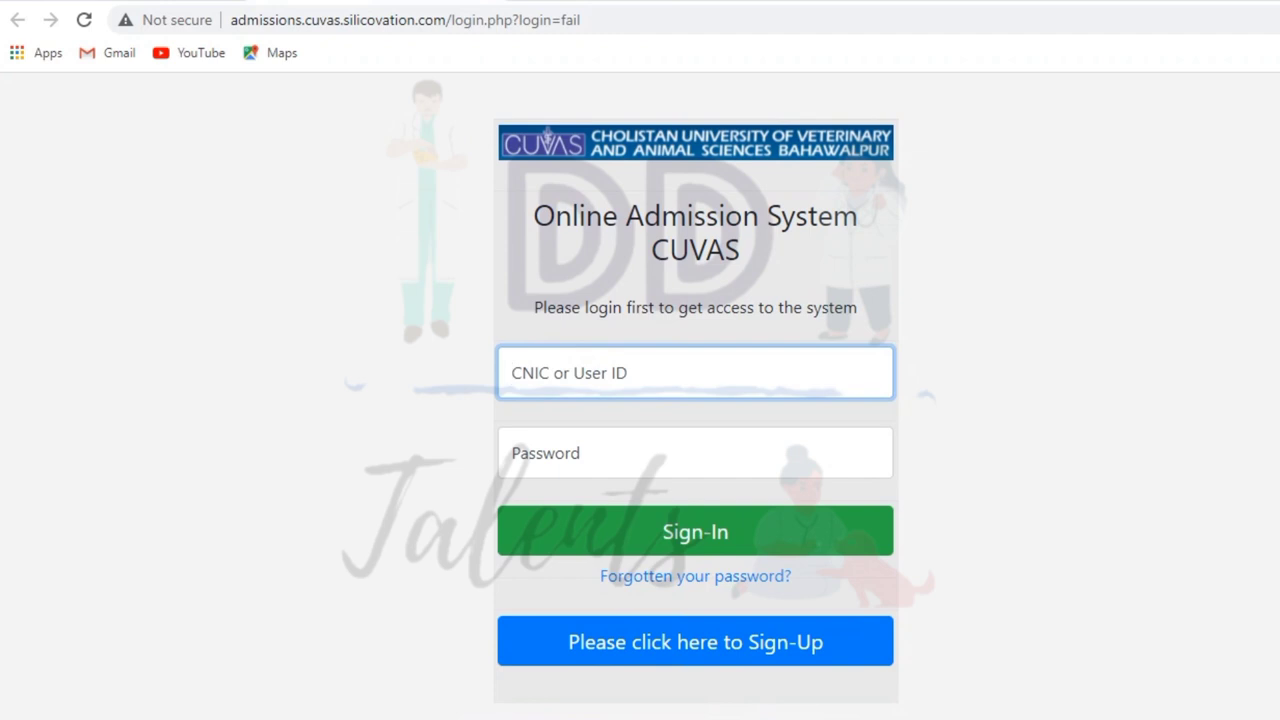
# - Start a Sign-Up for the Under-Graduate Program and enter the applicant's CNIC
pyautogui.click(695, 642)
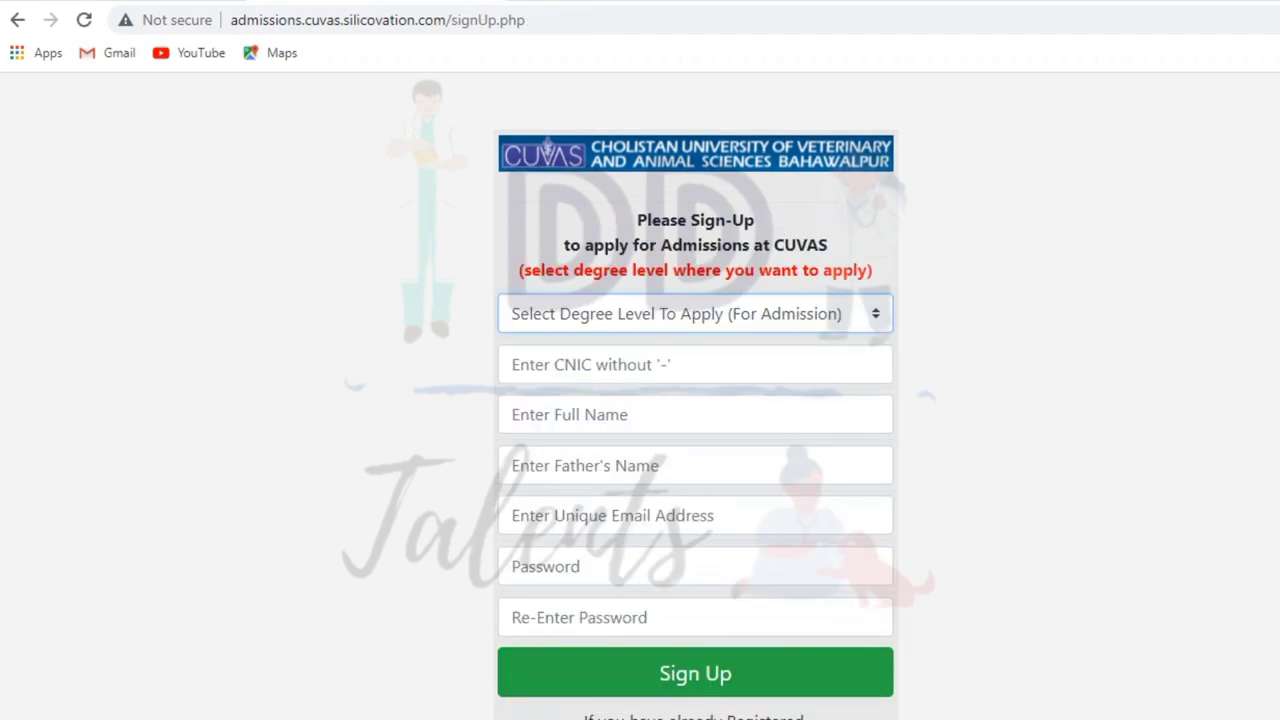
pyautogui.click(695, 313)
pyautogui.click(600, 366)
pyautogui.click(695, 364)
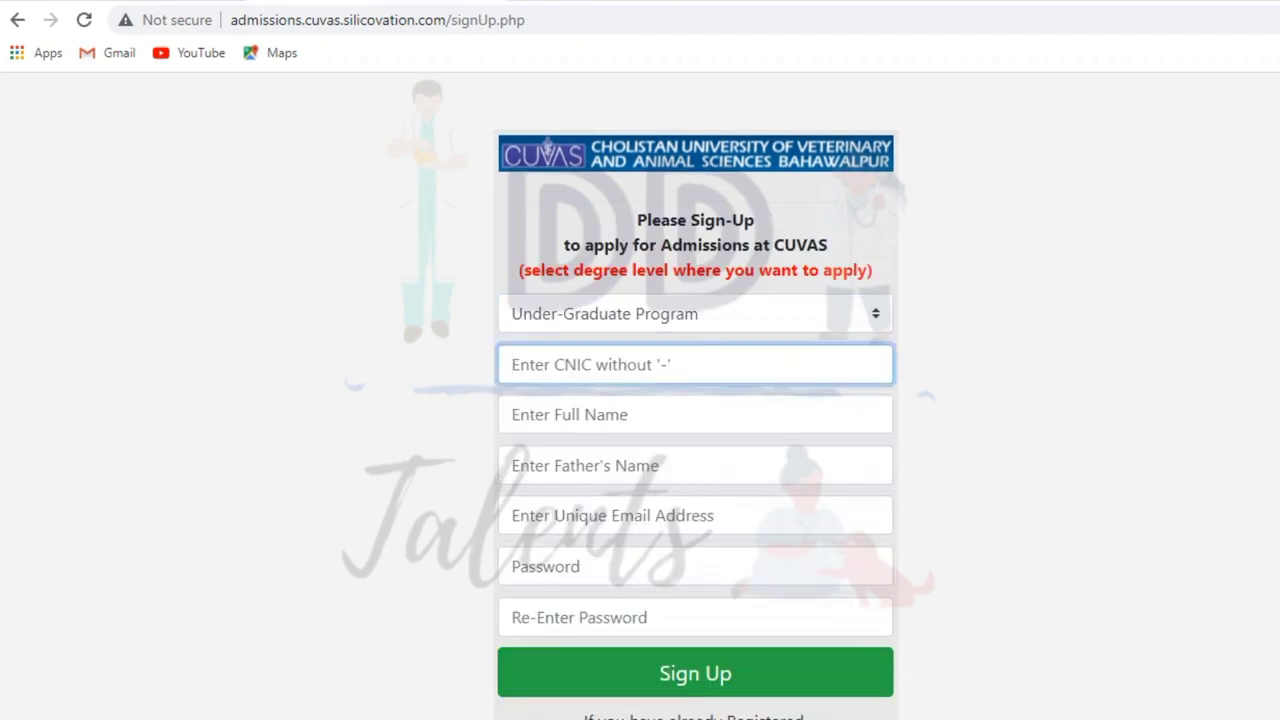
pyautogui.write('123456789012')
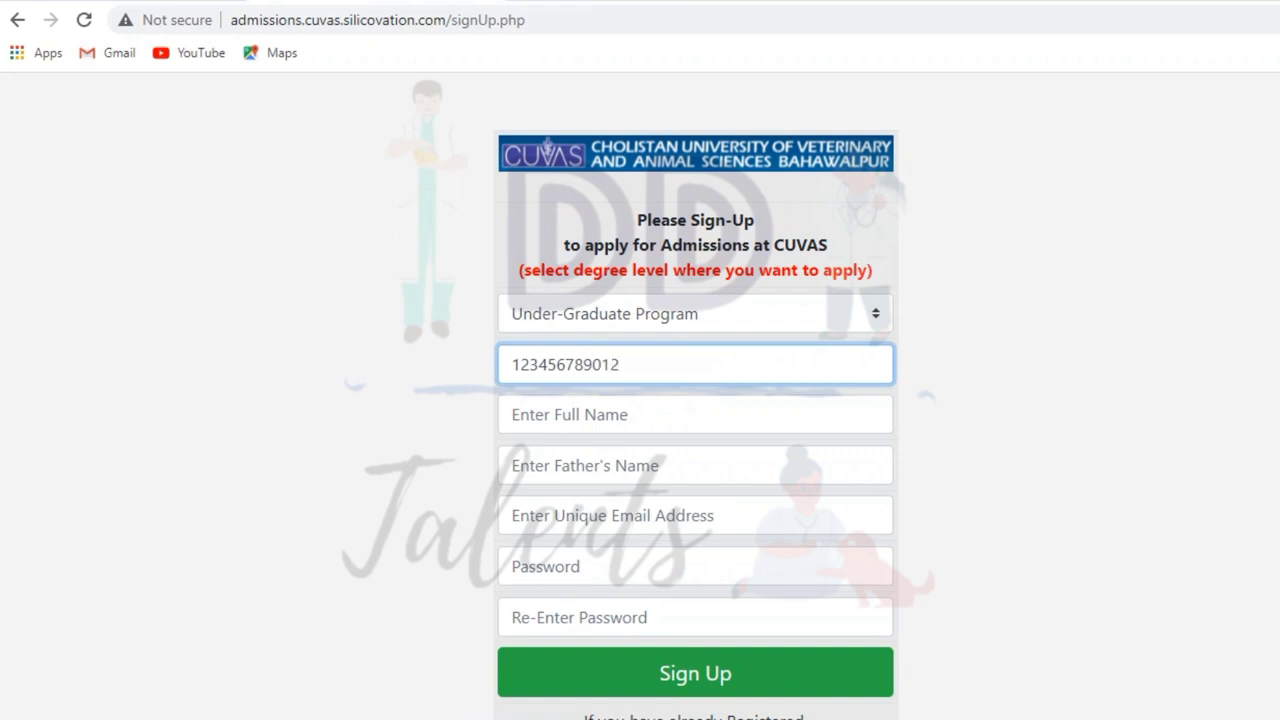
# - Fill in the applicant's full name, father's name and e-mail address
pyautogui.press('Tab')
pyautogui.write('DD ')
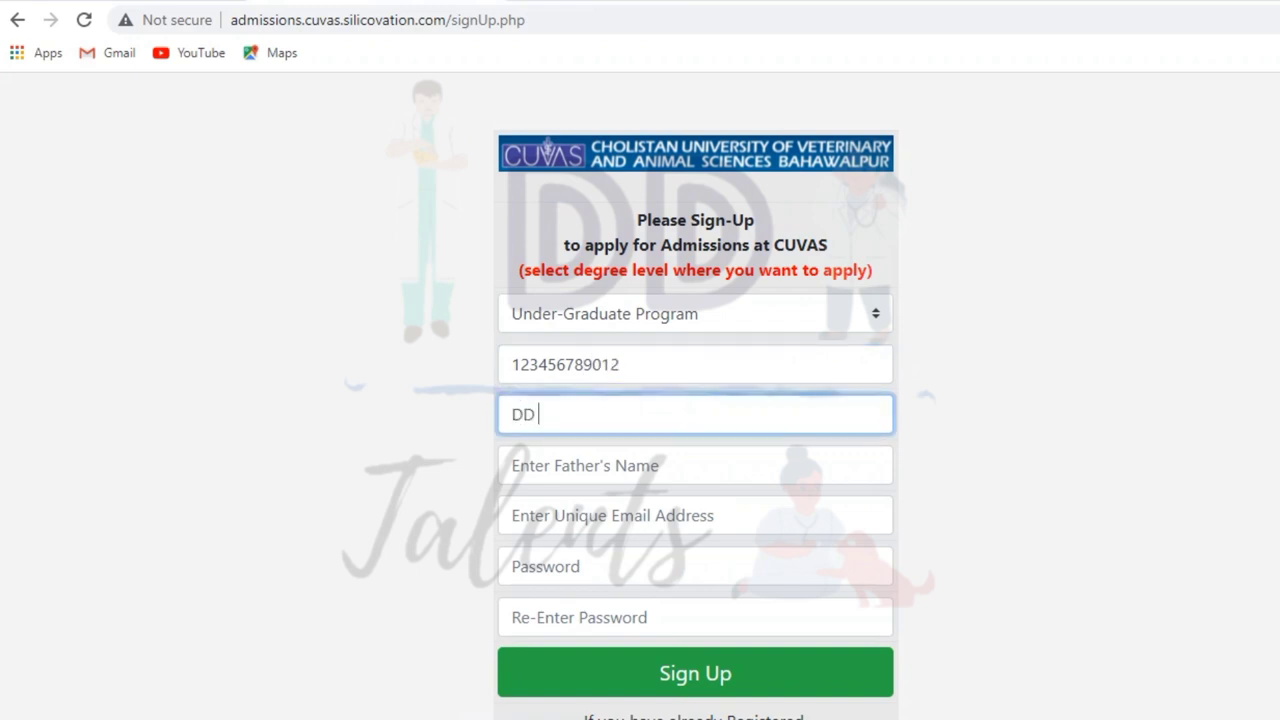
pyautogui.write('TALENTES')
pyautogui.press('BackSpace')
pyautogui.press('BackSpace')
pyautogui.write('S')
pyautogui.press('Tab')
pyautogui.write('DD TALEN')
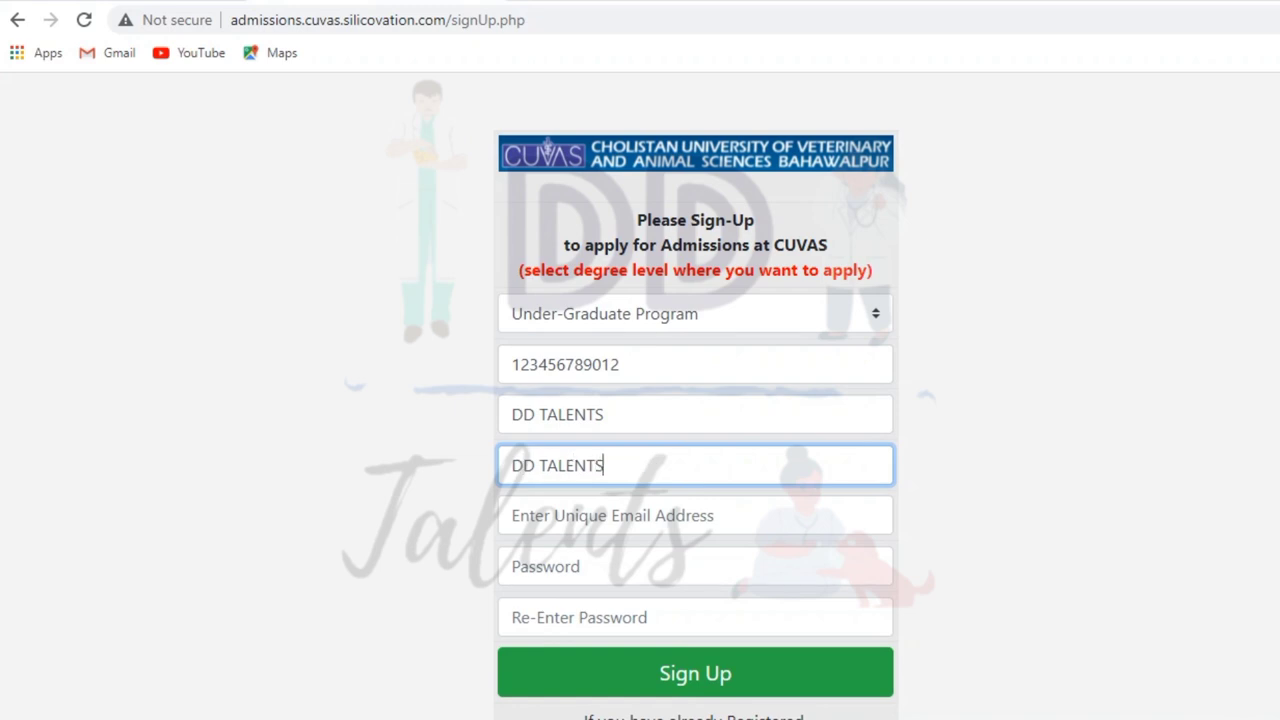
pyautogui.press('Tab')
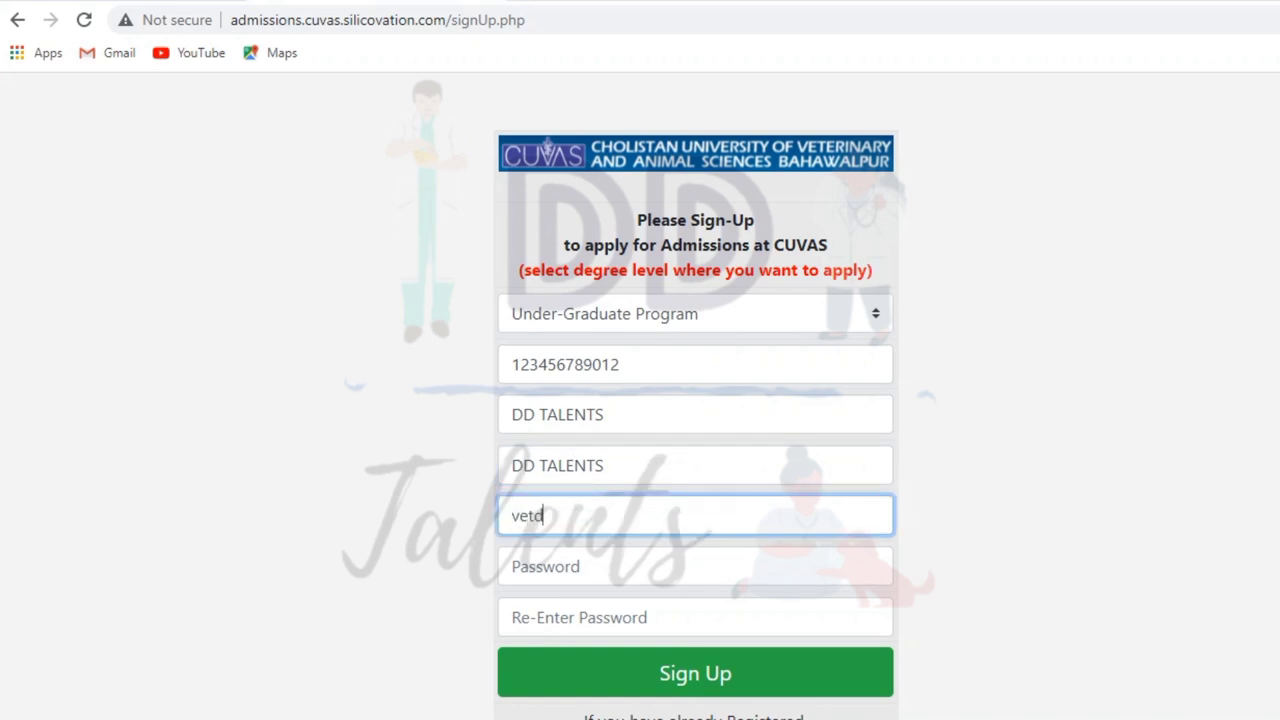
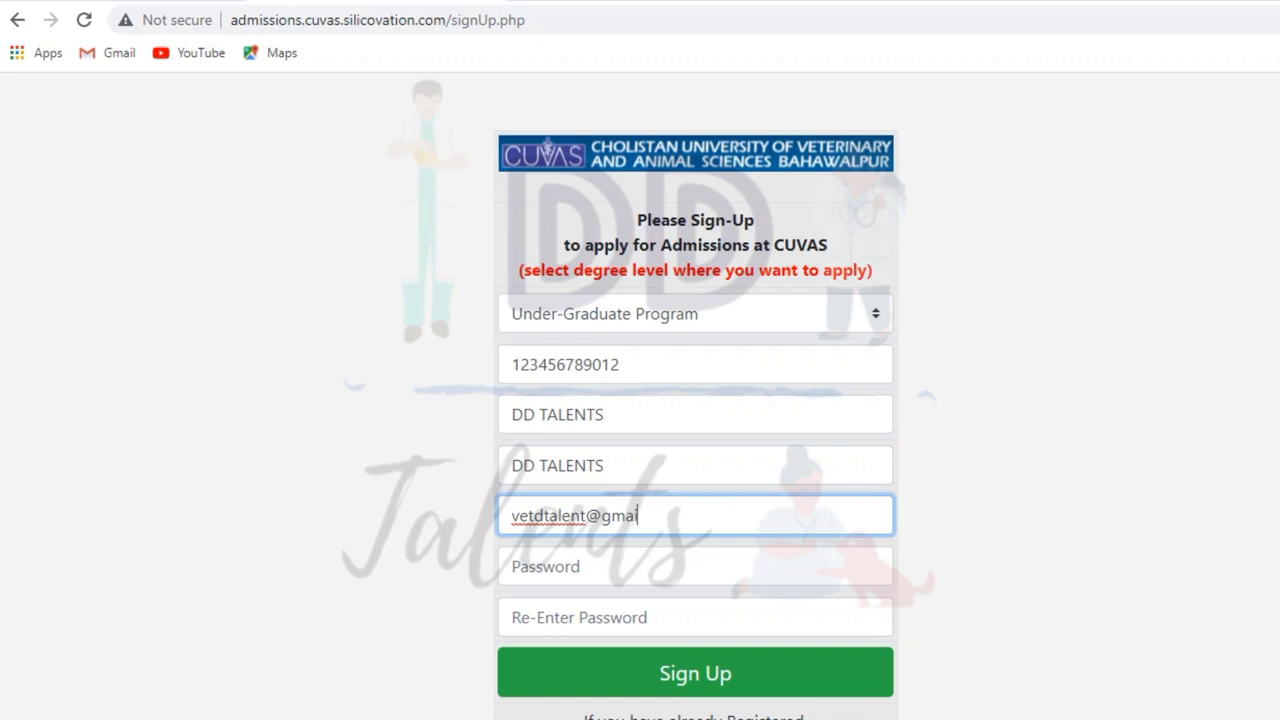
# - Enter the account password twice, add the missing CNIC digit, and complete the sign-up
pyautogui.press('Tab')
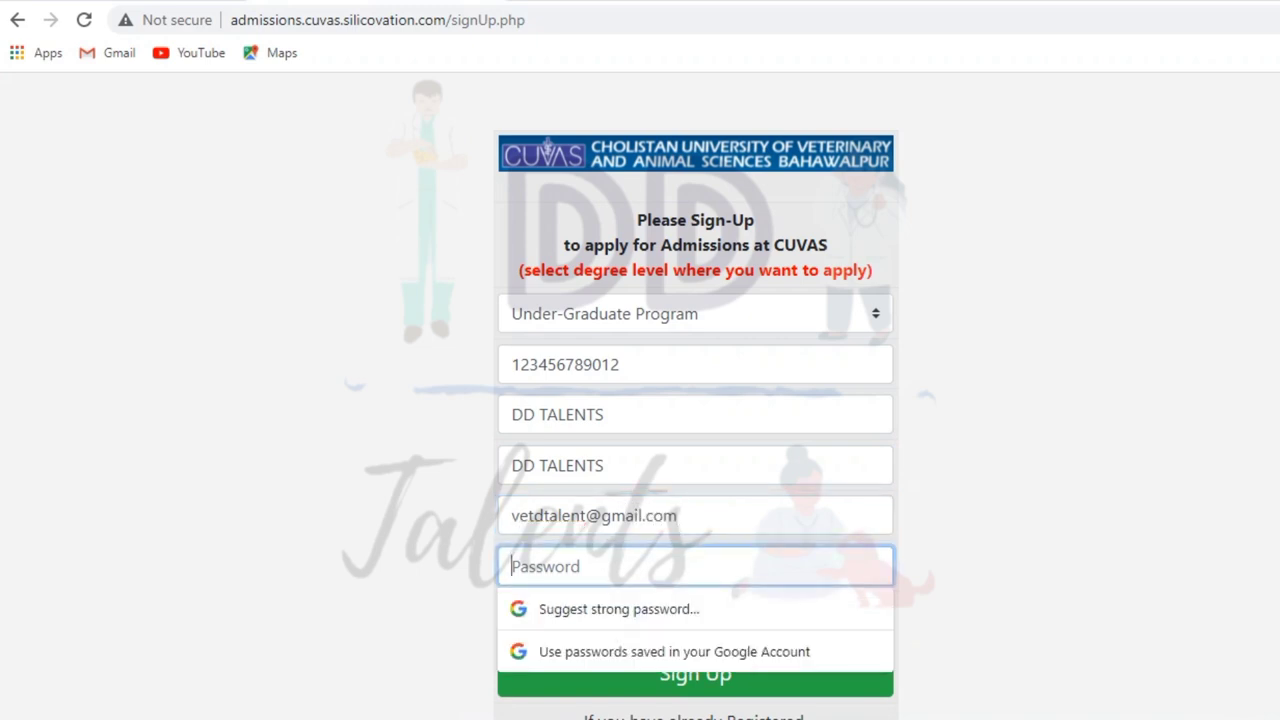
pyautogui.write('1234567890123')
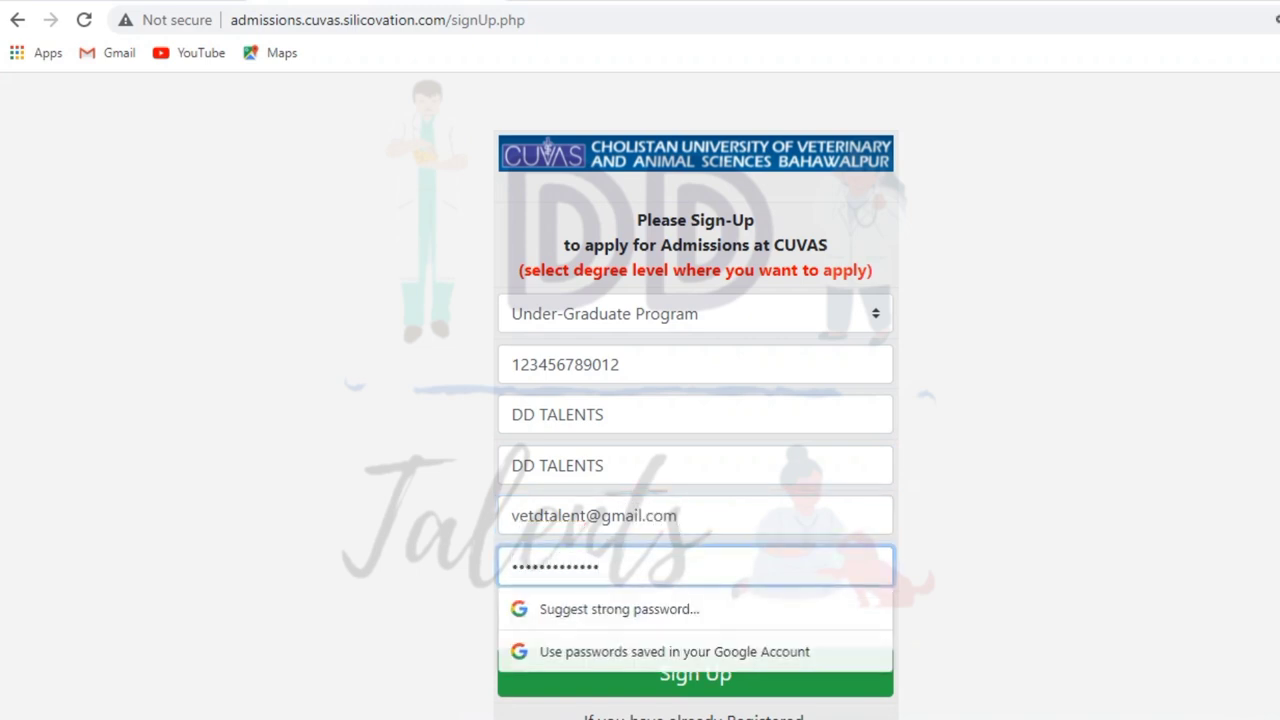
pyautogui.press('Tab')
pyautogui.write('1234567890')
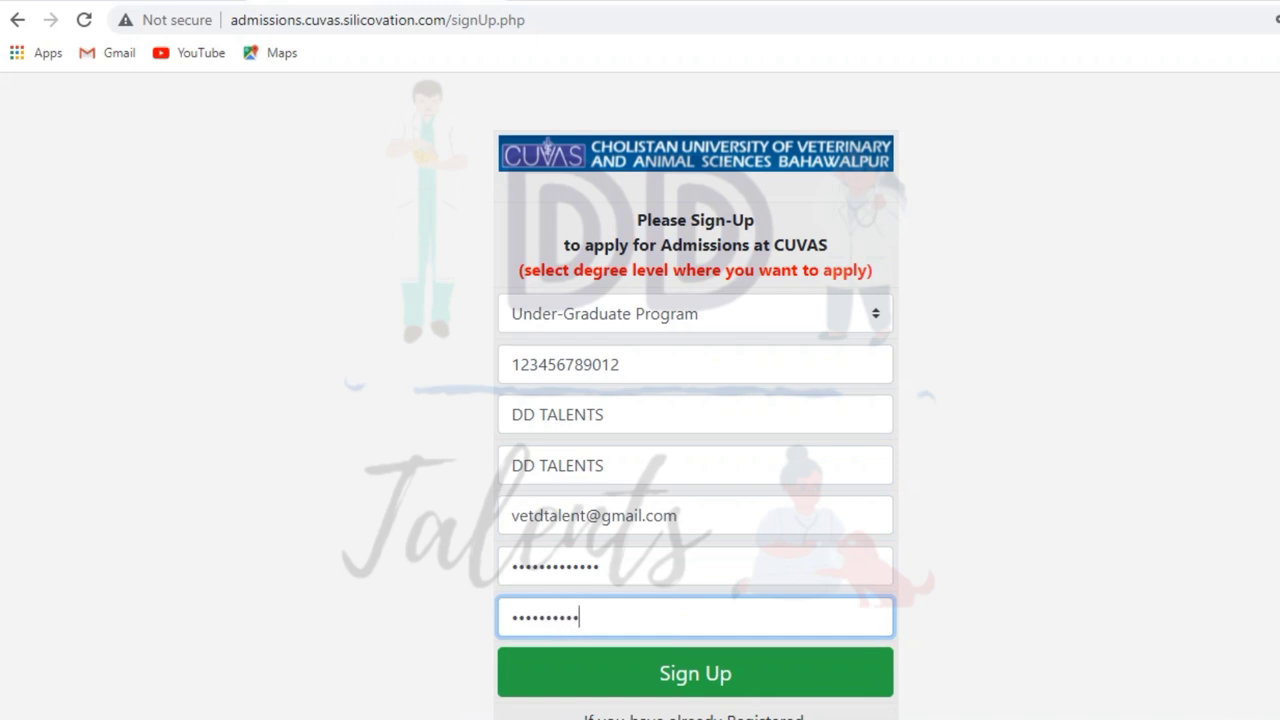
pyautogui.write('123')
pyautogui.click(695, 673)
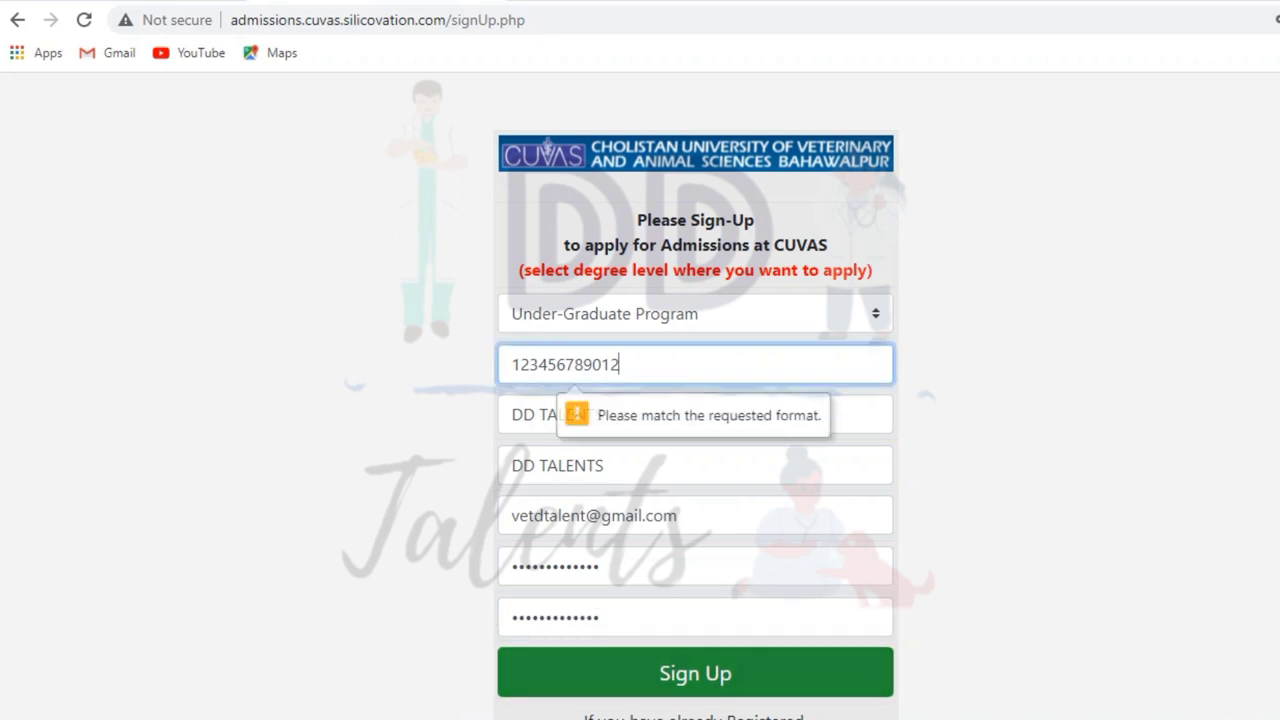
pyautogui.write('3')
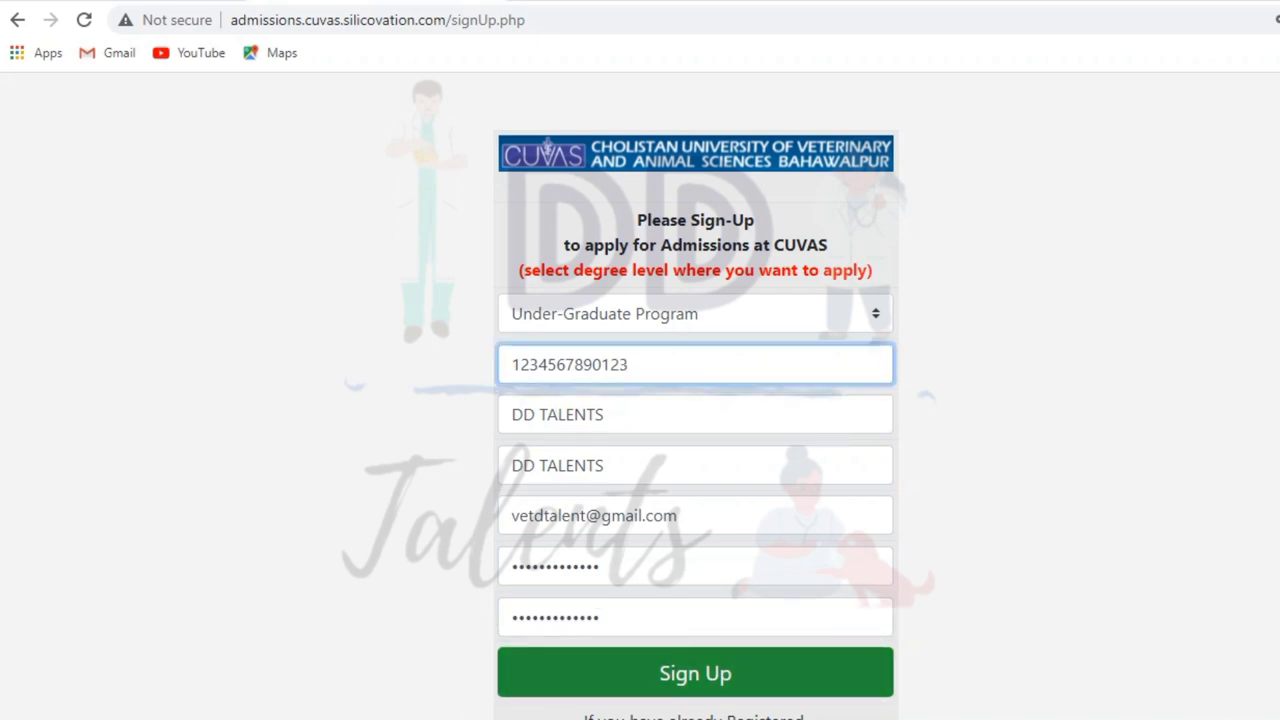
pyautogui.click(695, 673)
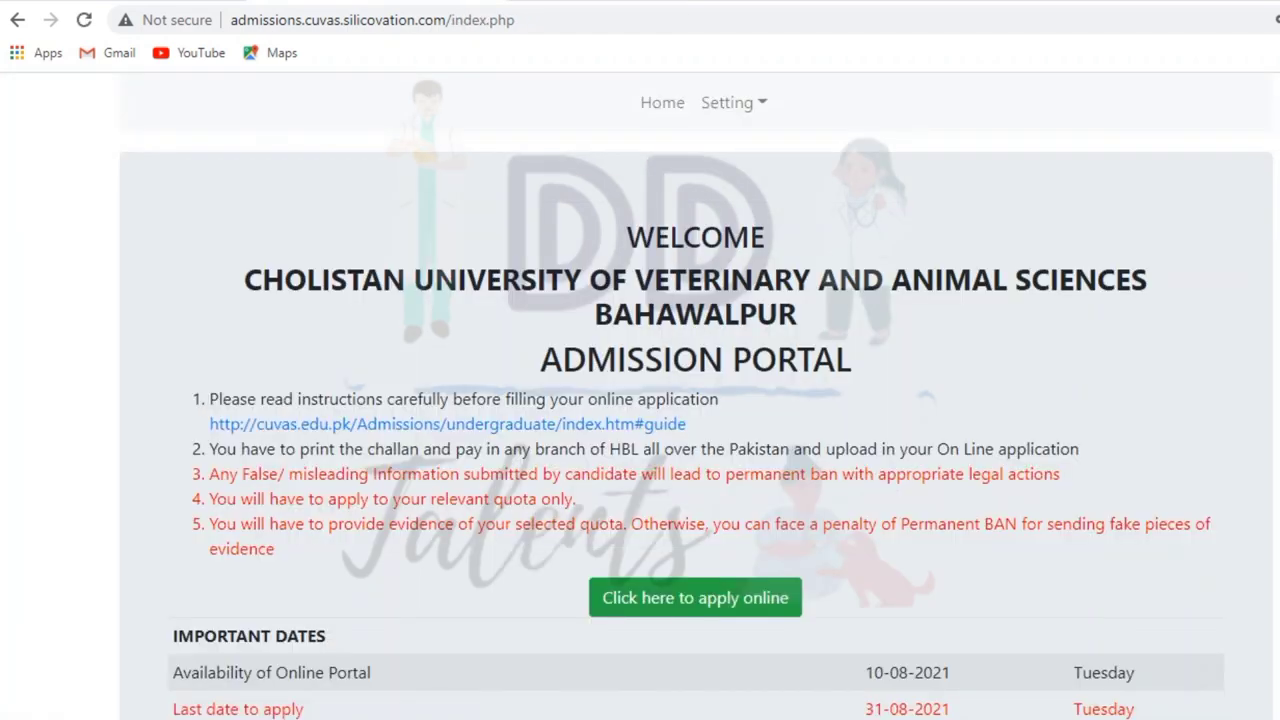
# - Open the online application form and try uploading the downloaded .jfif image
pyautogui.scroll(-3, 697, 398)
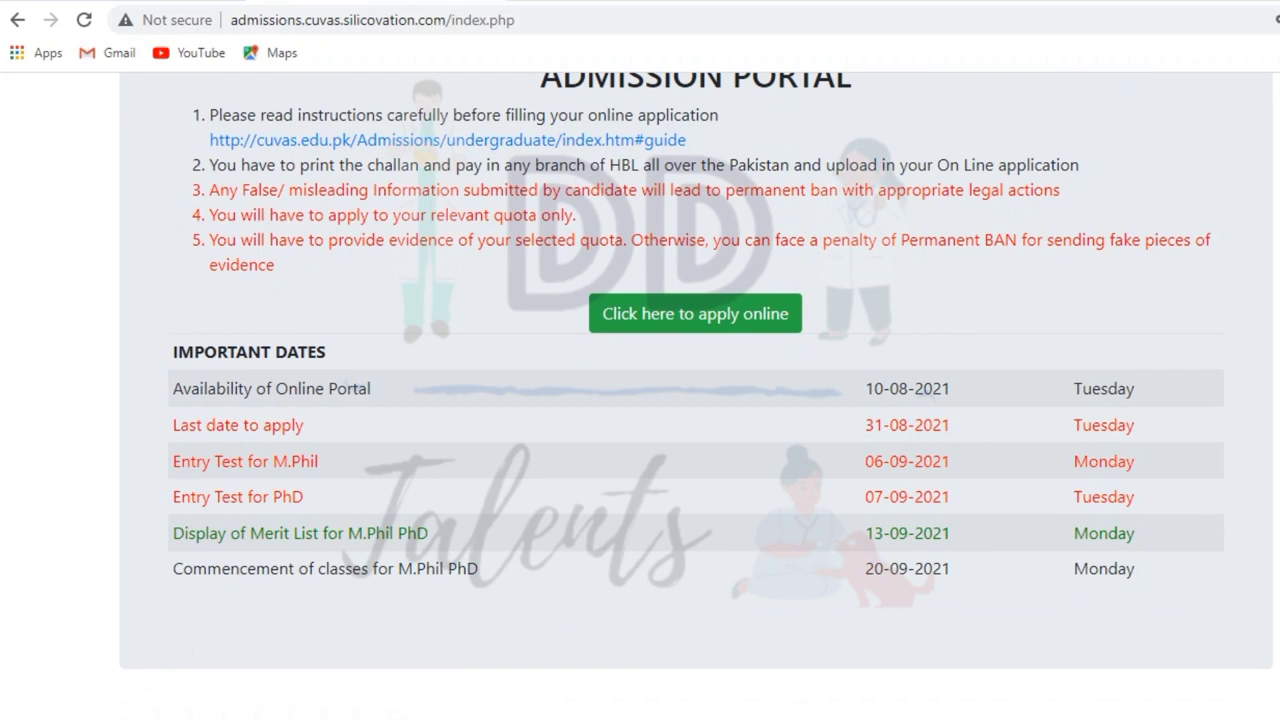
pyautogui.click(695, 313)
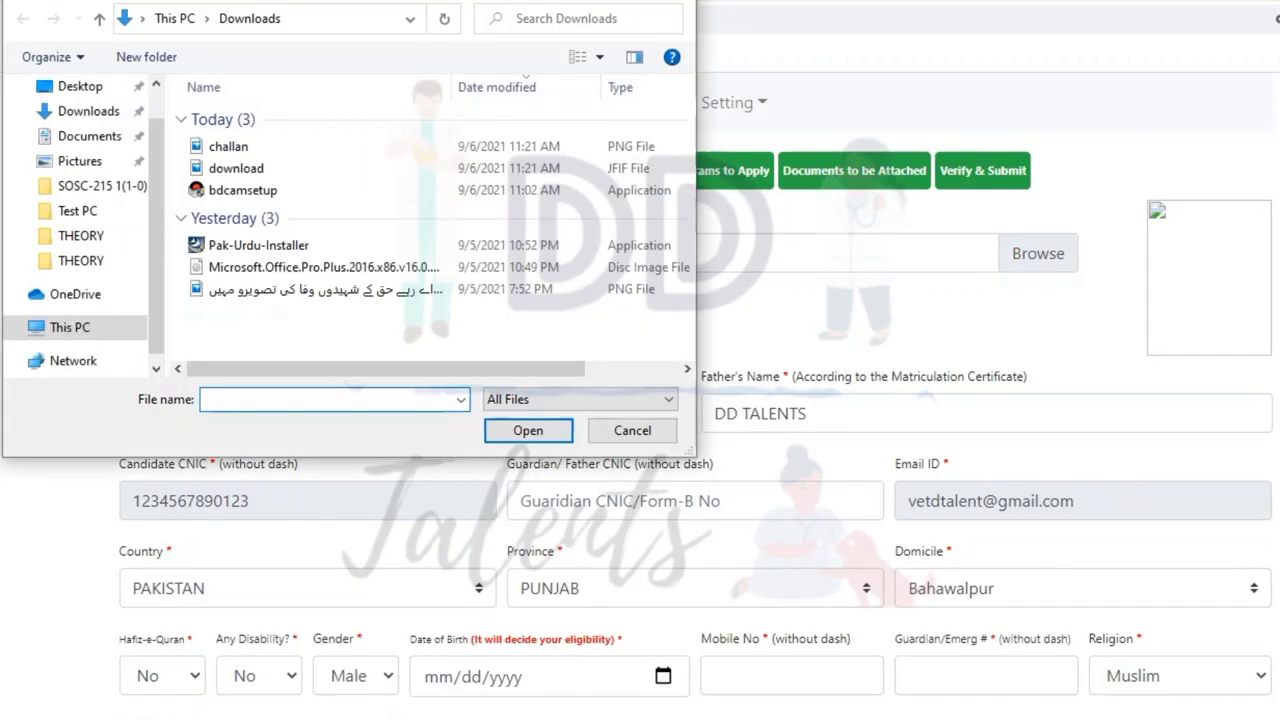
pyautogui.click(236, 168)
pyautogui.press('Return')
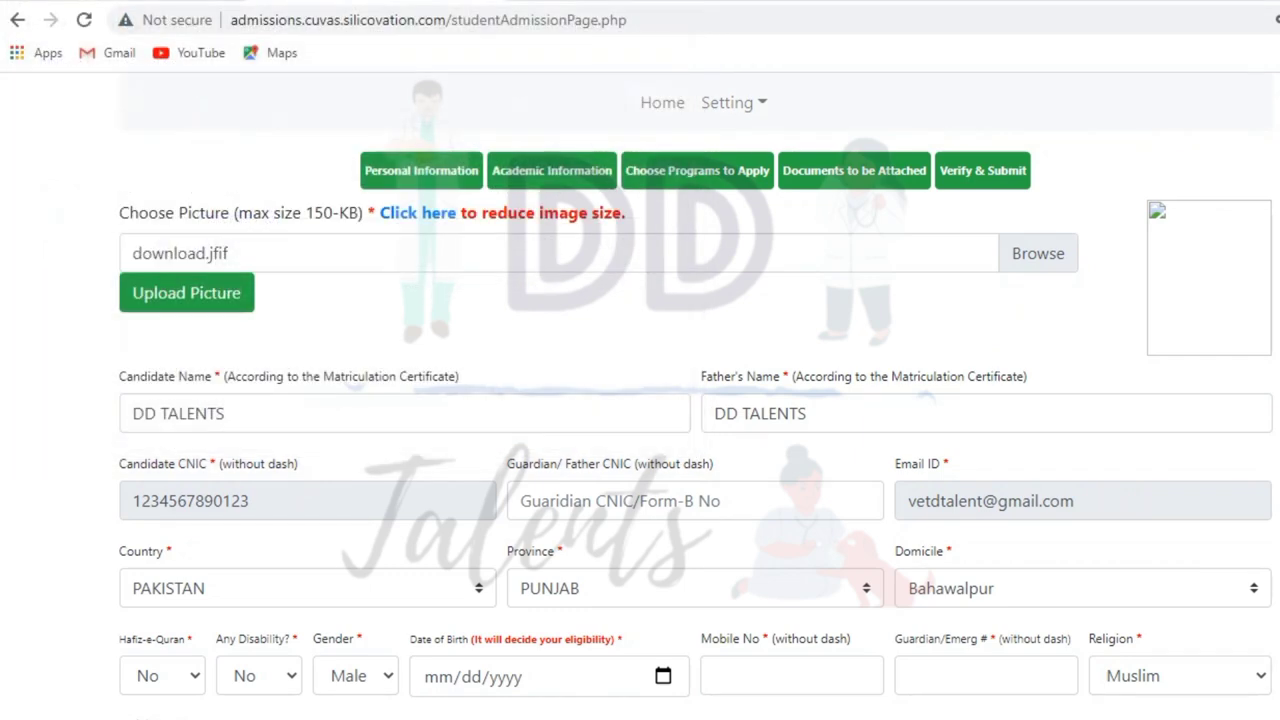
pyautogui.click(186, 292)
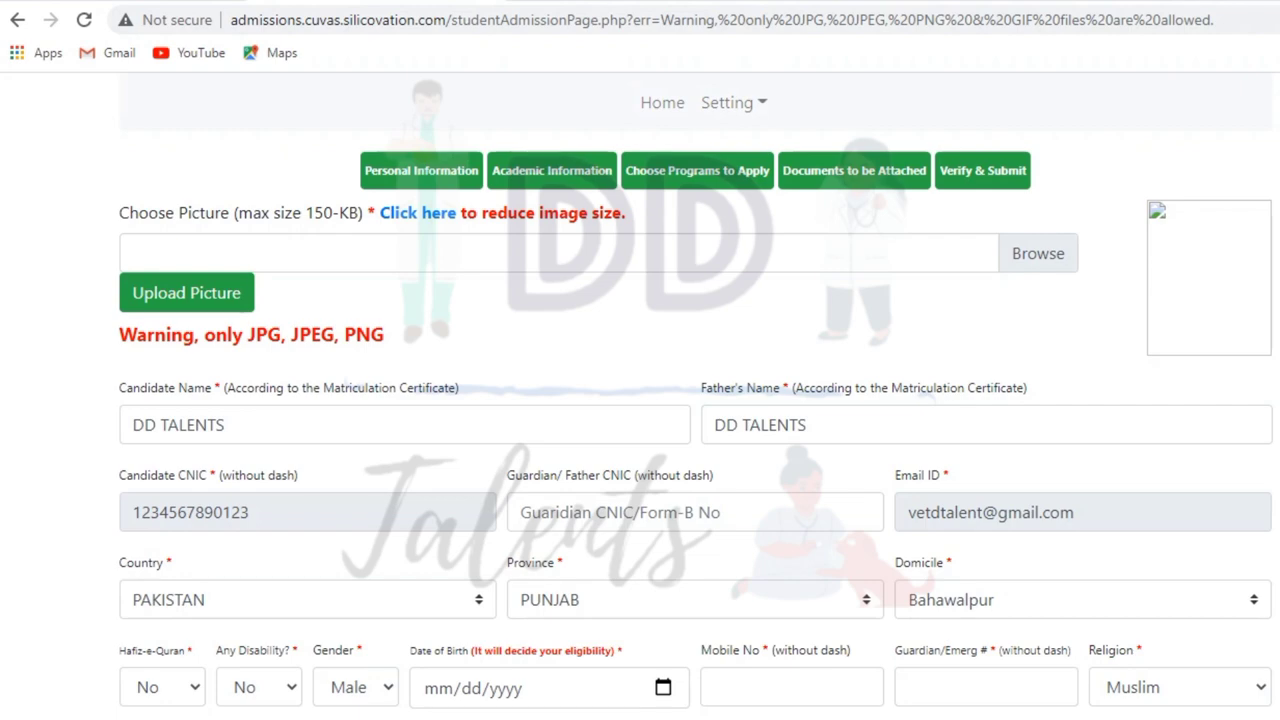
# - Upload the passport-size JPG photo in place of the rejected file
pyautogui.click(1038, 253)
pyautogui.click(280, 145)
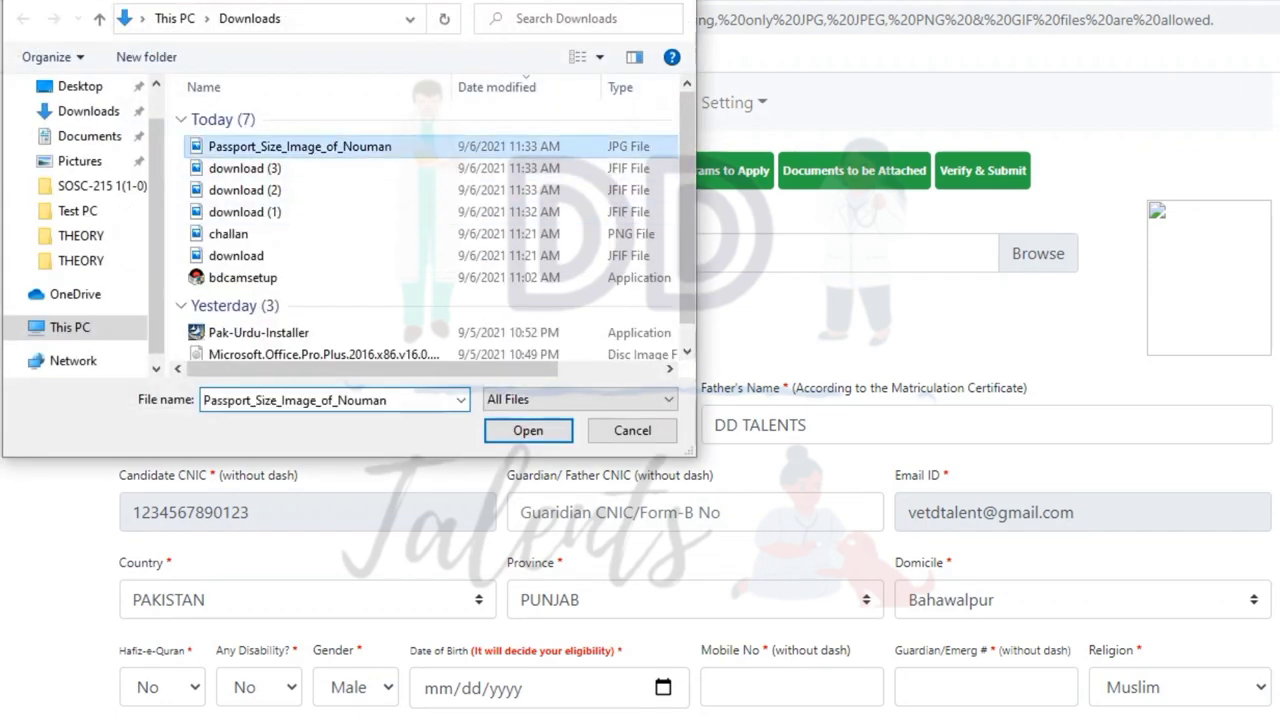
pyautogui.click(526, 429)
pyautogui.click(186, 292)
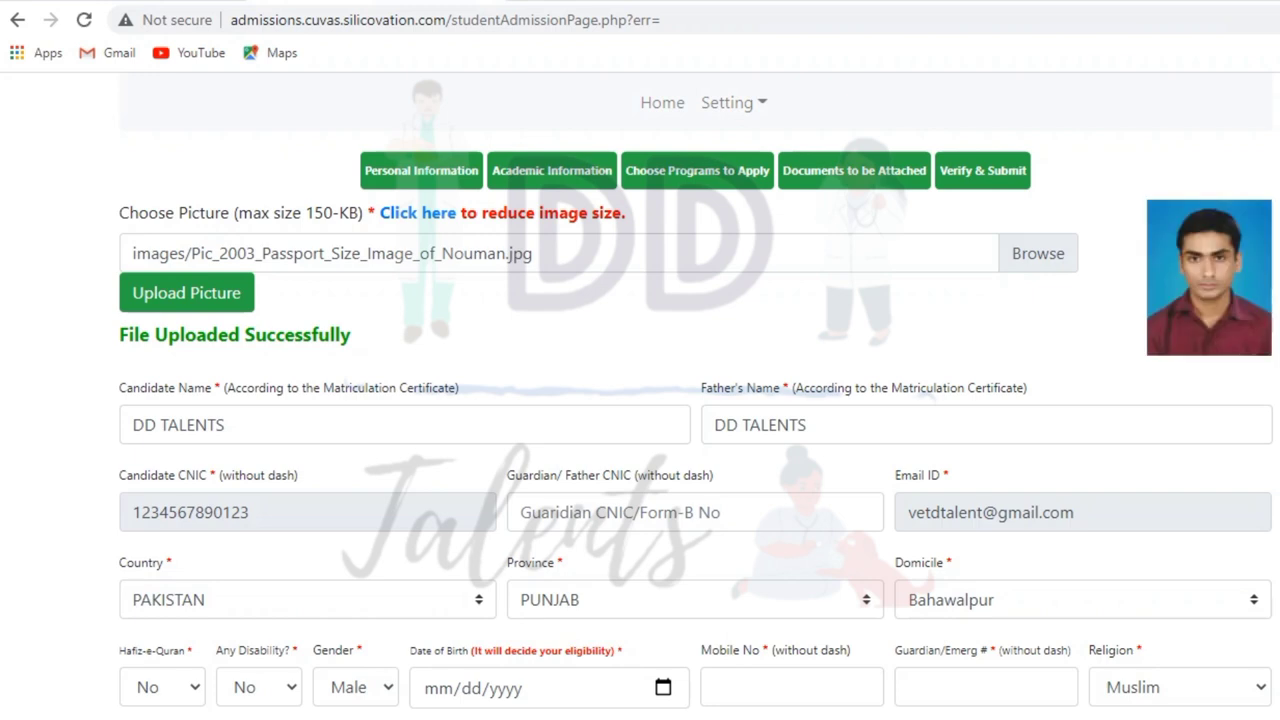
pyautogui.click(694, 512)
# - Enter the guardian's CNIC, date of birth 03/08/2002 and the mobile number
pyautogui.write('123456')
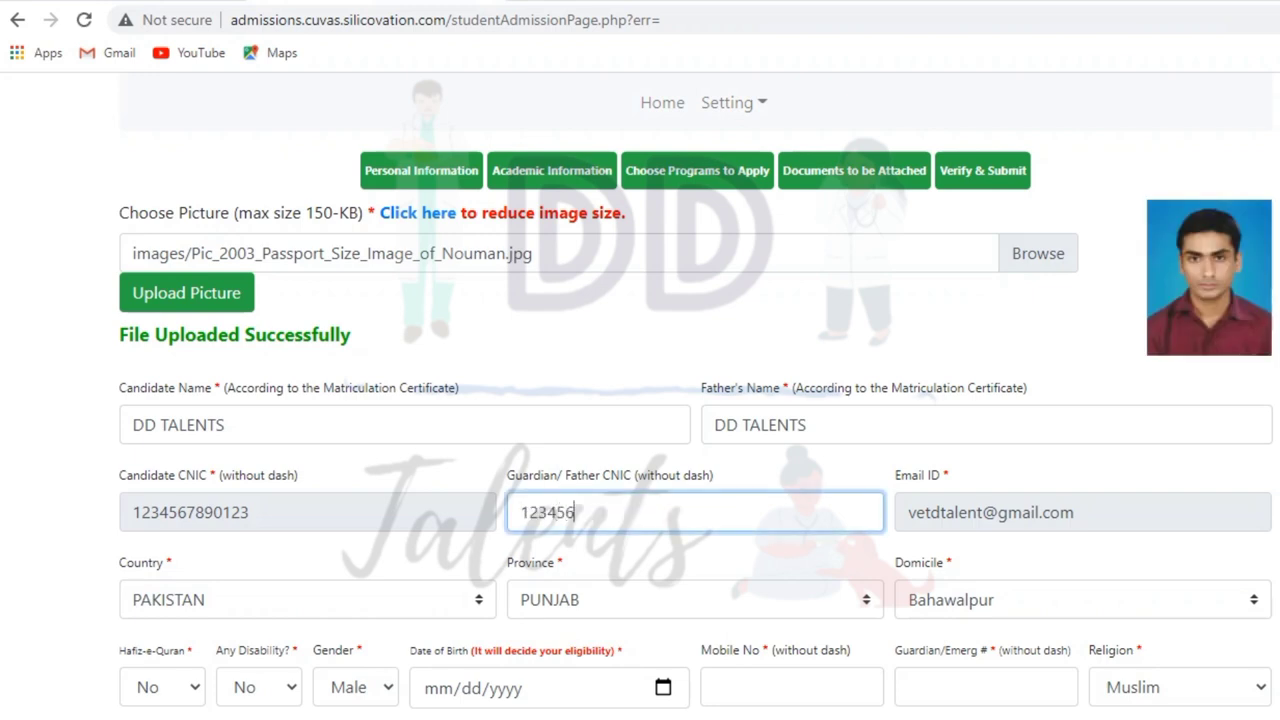
pyautogui.write('7890321')
pyautogui.scroll(-3, 696, 393)
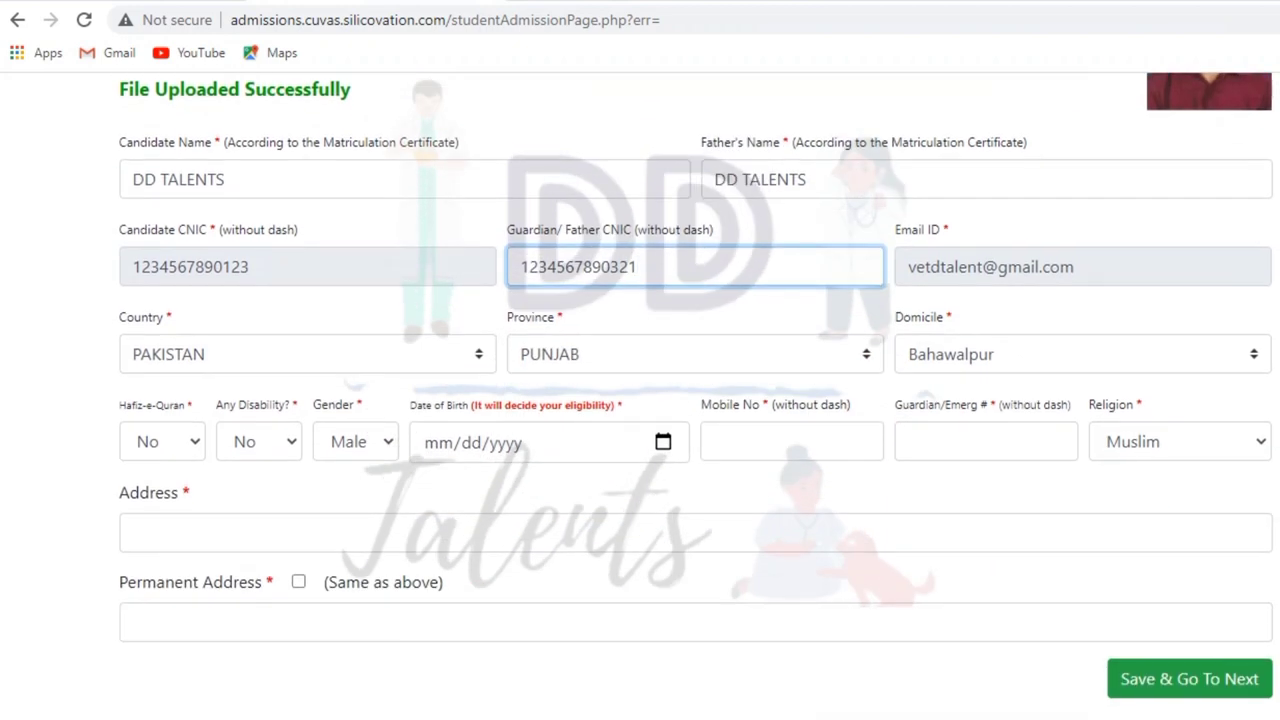
pyautogui.click(437, 442)
pyautogui.write('03/08/')
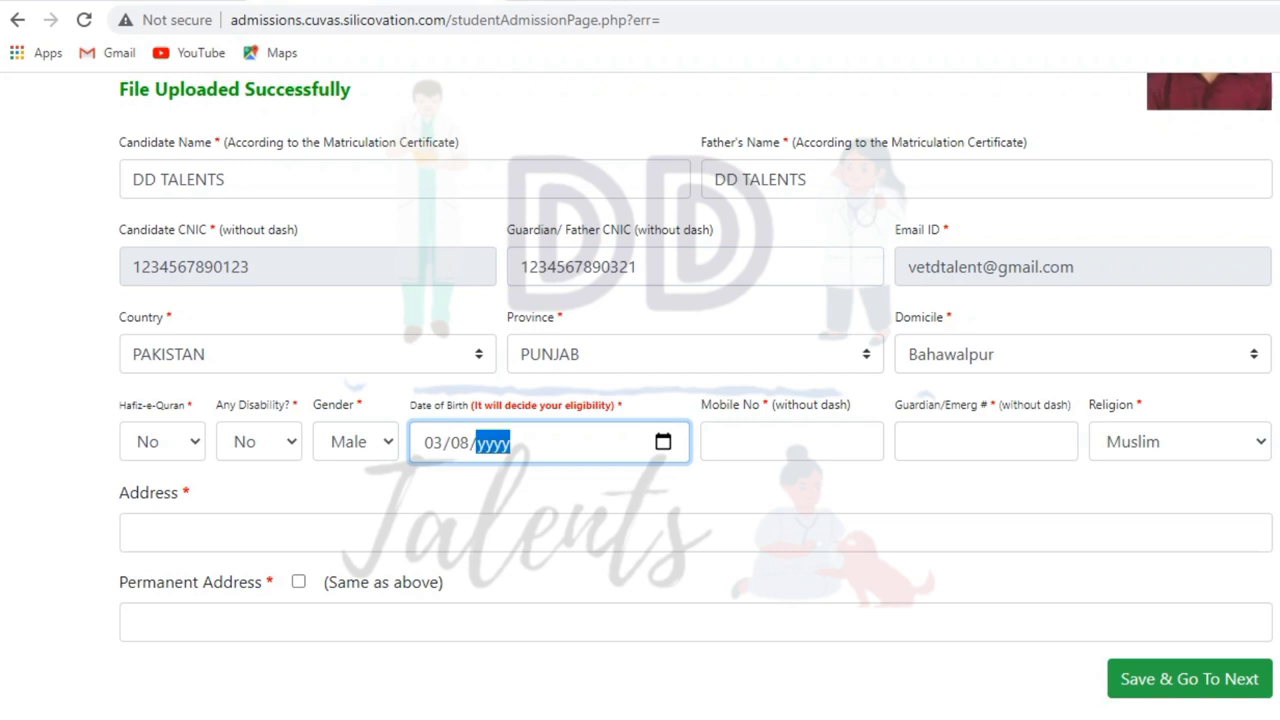
pyautogui.write('2002')
pyautogui.press('Tab')
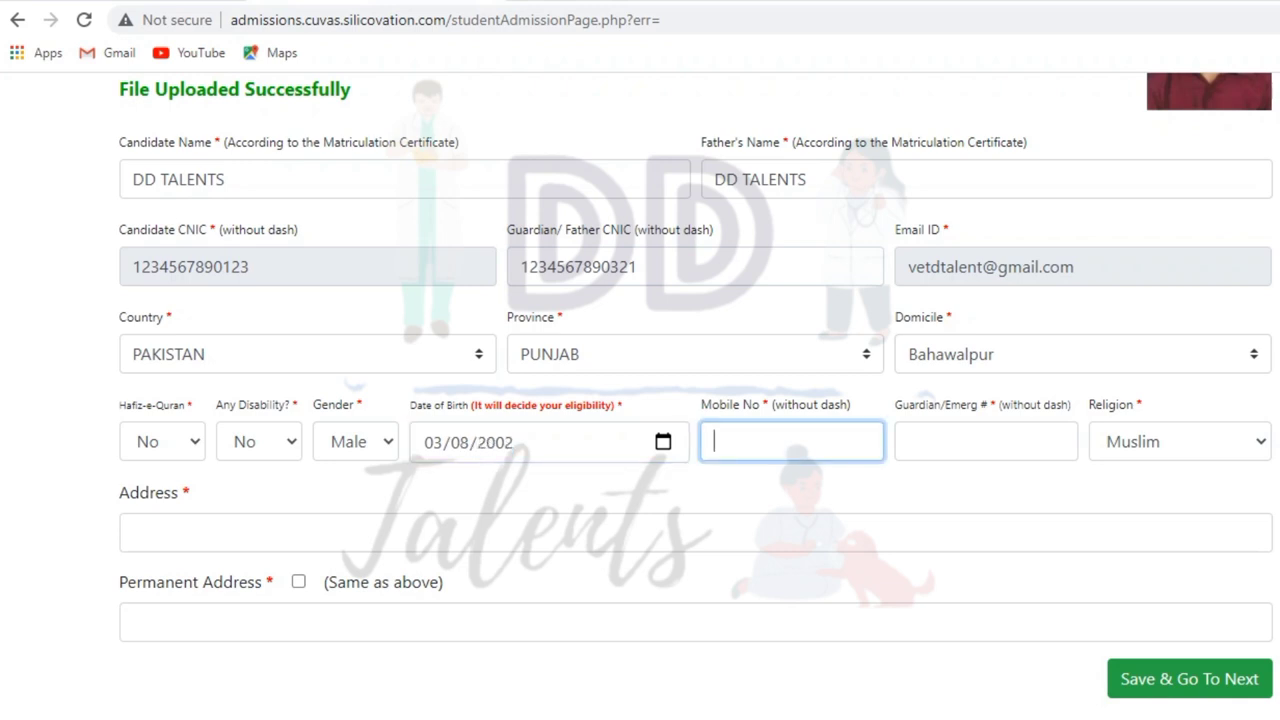
pyautogui.write('03123456789')
pyautogui.click(986, 441)
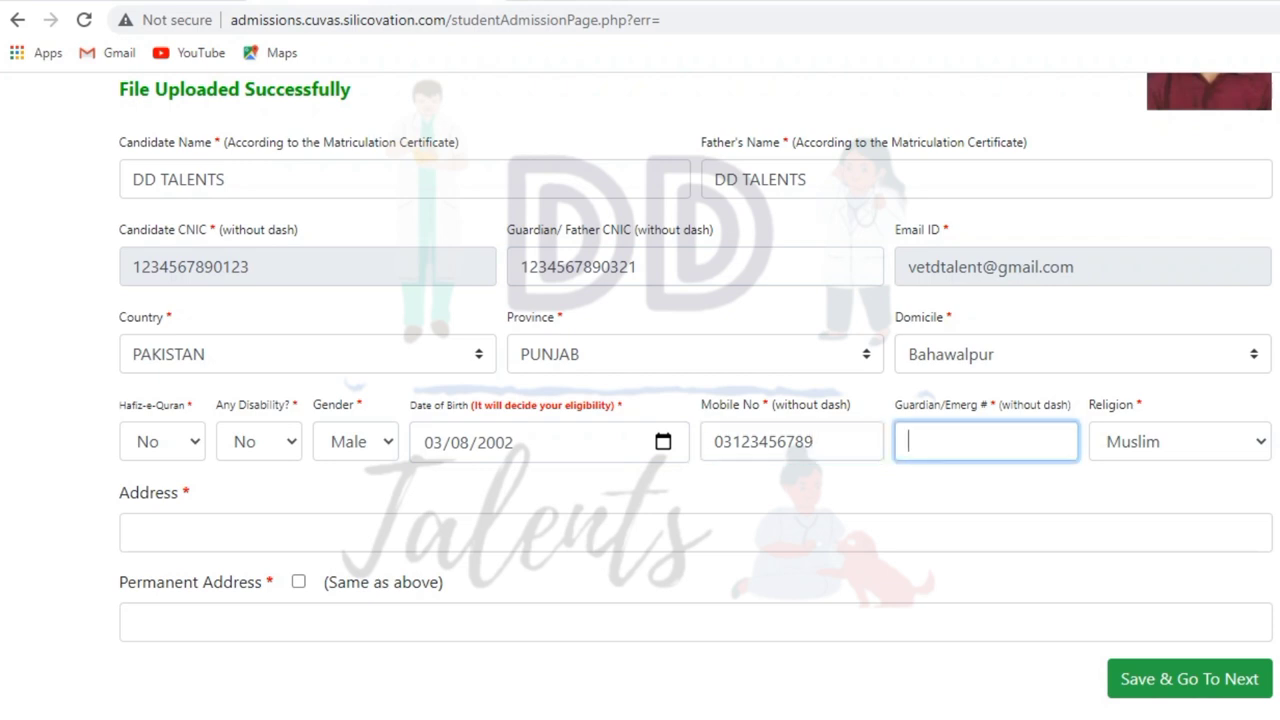
pyautogui.write('03123456789')
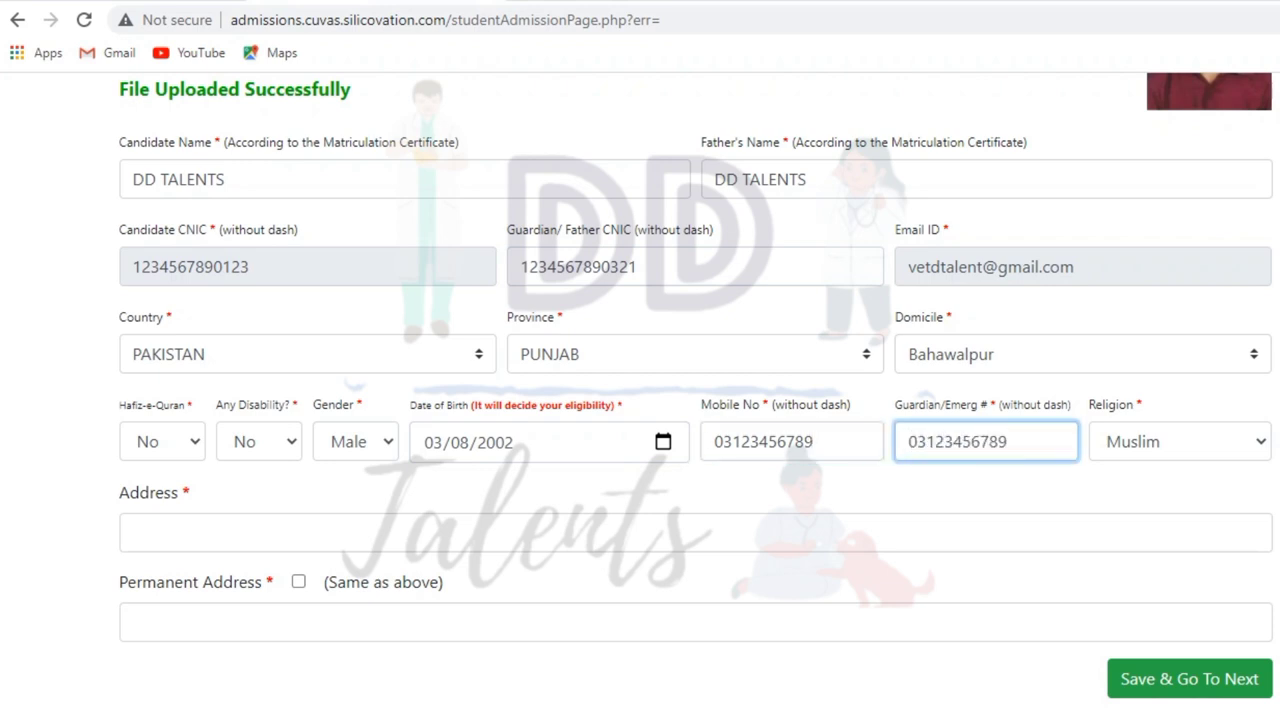
# - Enter the home address, copy it to Permanent Address, and save the personal information
pyautogui.click(134, 533)
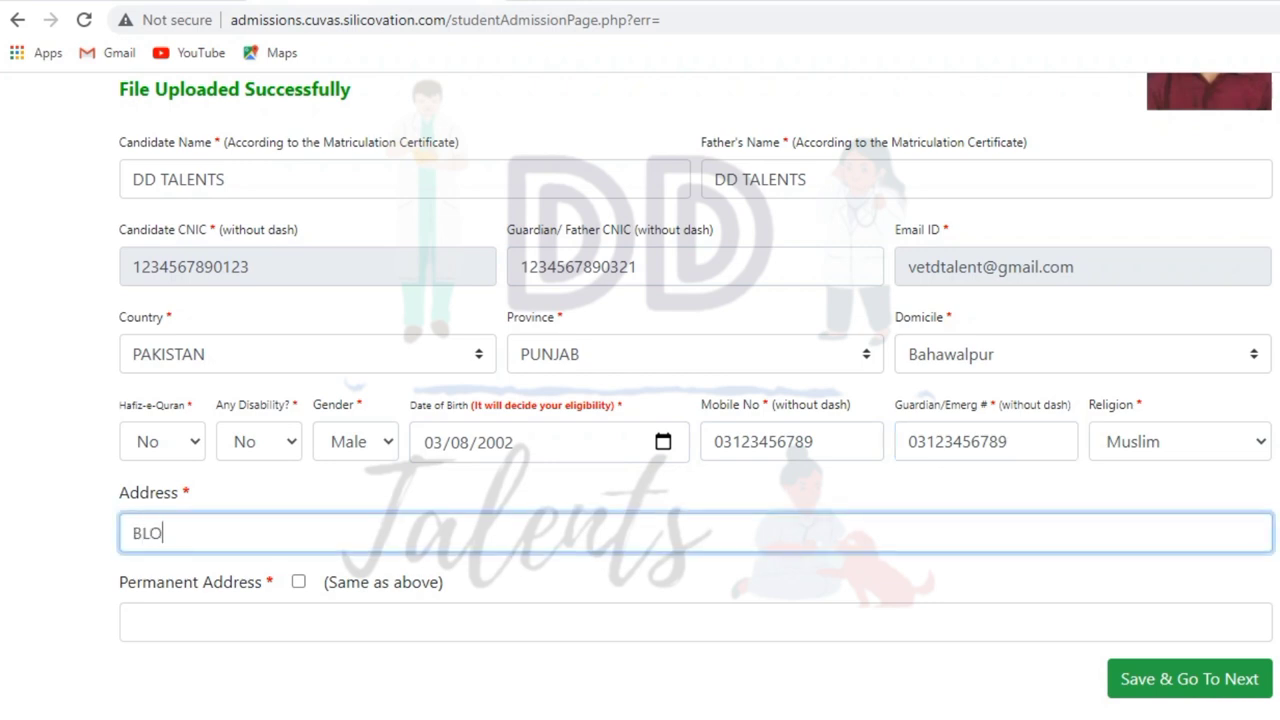
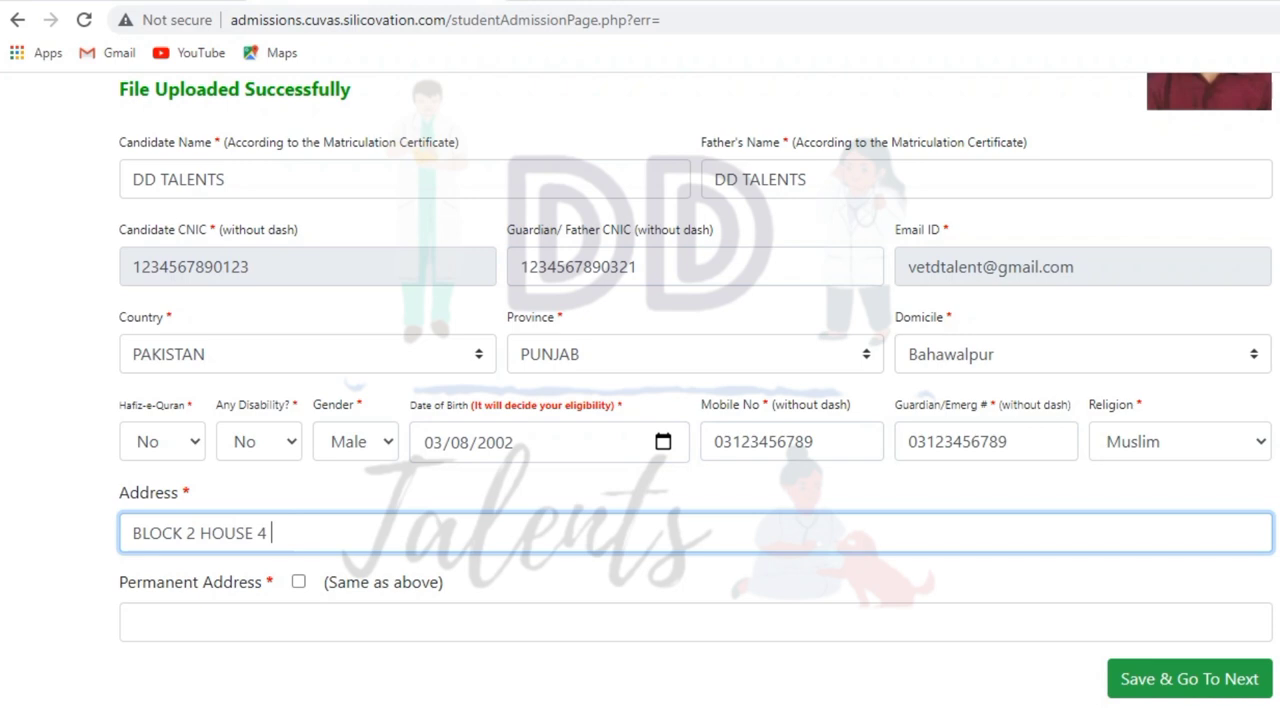
pyautogui.click(298, 581)
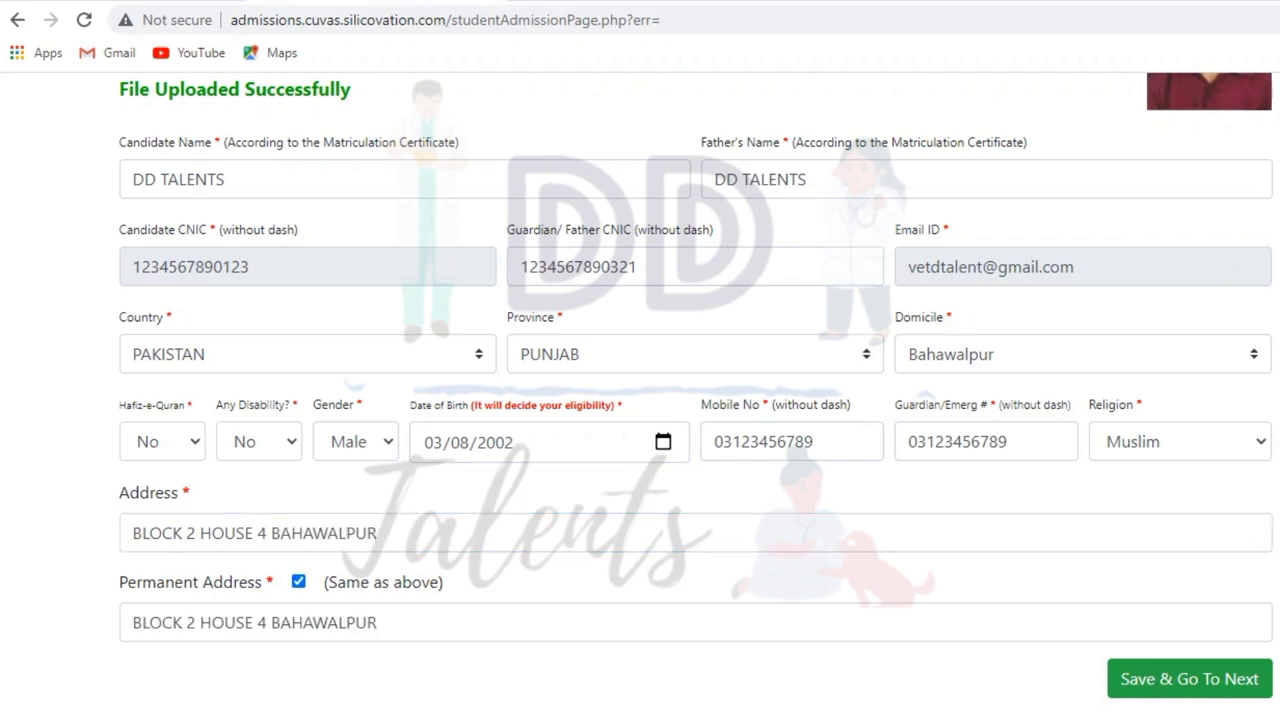
pyautogui.click(1189, 678)
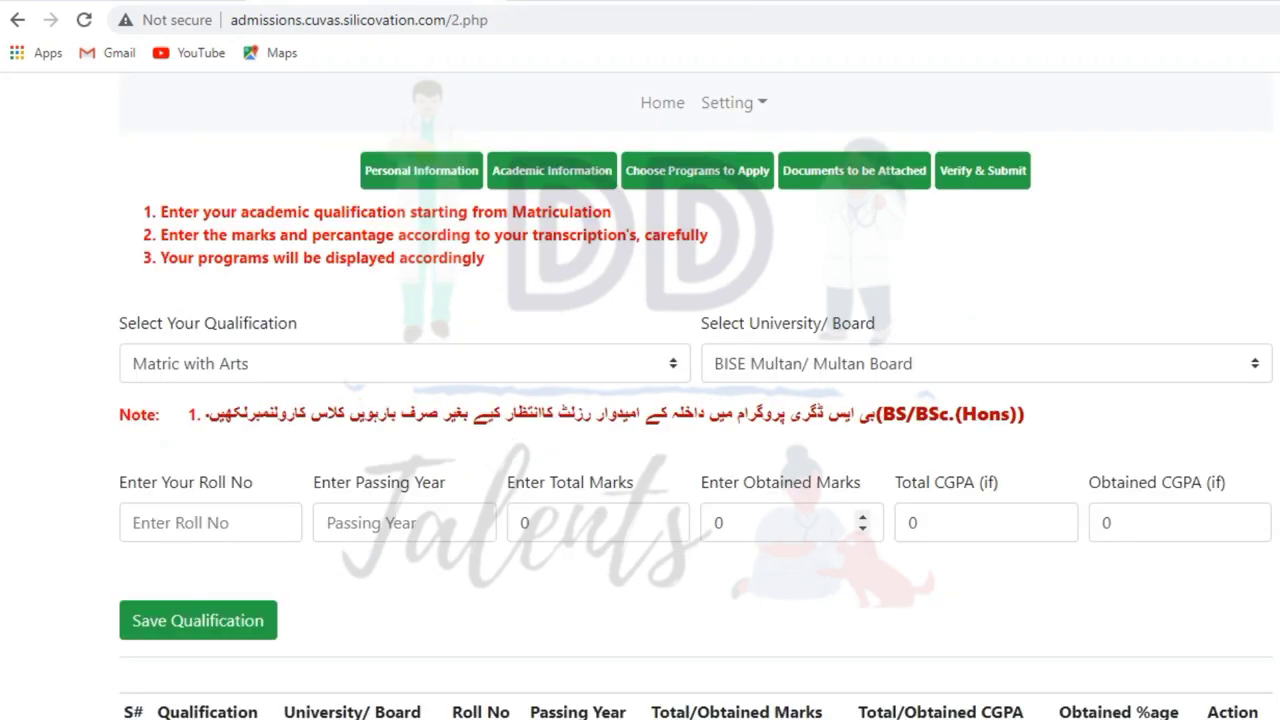
# - Choose Matriculation with Biology (Science Group) and enter its roll number
pyautogui.click(404, 363)
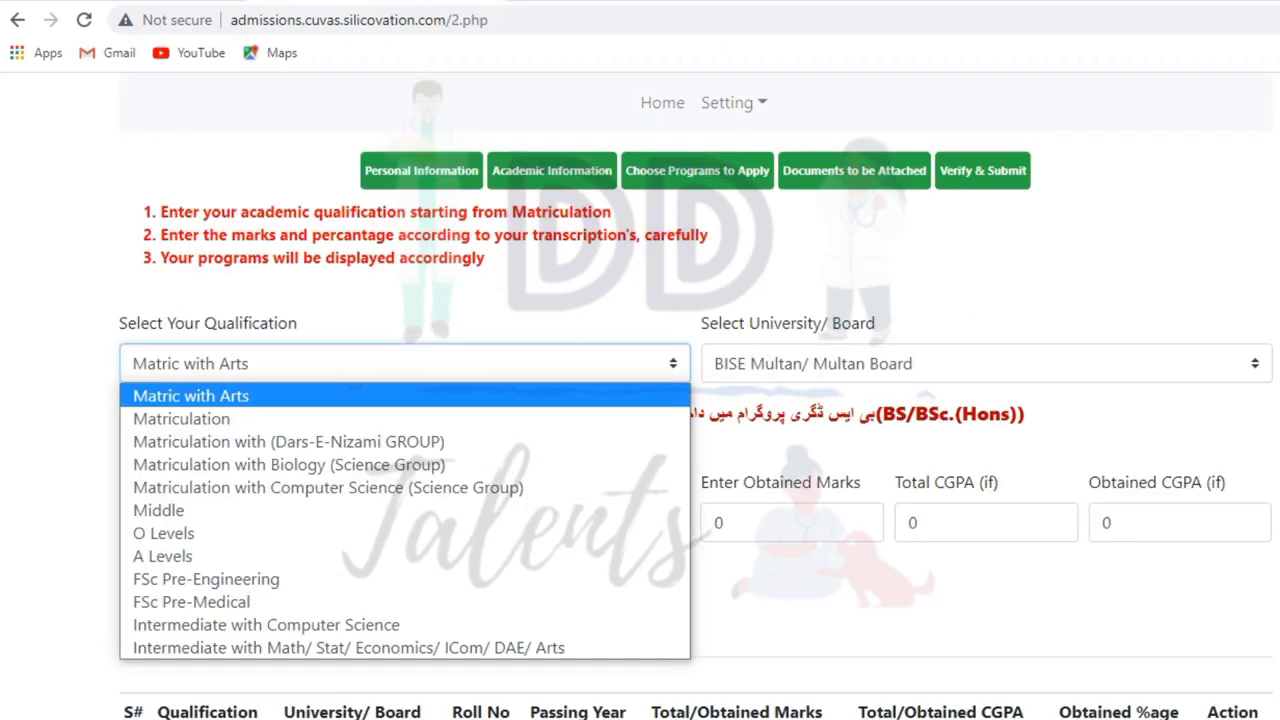
pyautogui.click(286, 500)
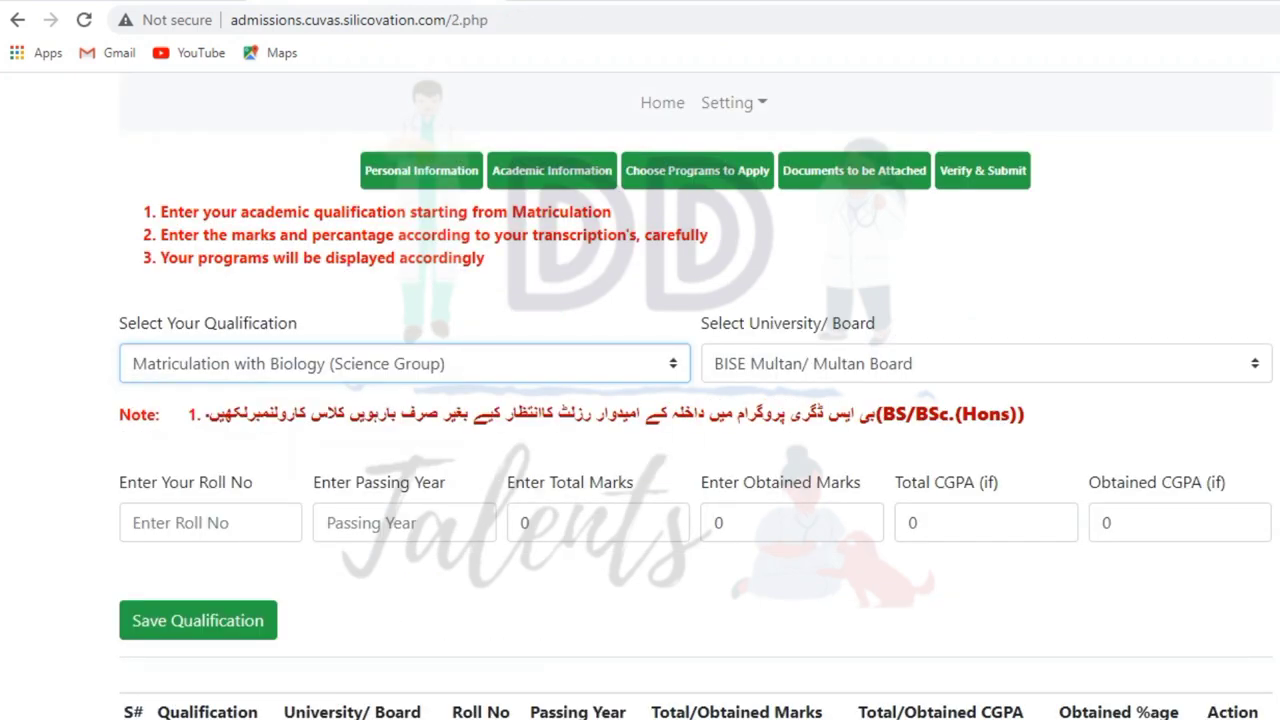
pyautogui.click(986, 363)
pyautogui.press('Escape')
pyautogui.click(210, 522)
pyautogui.write('1')
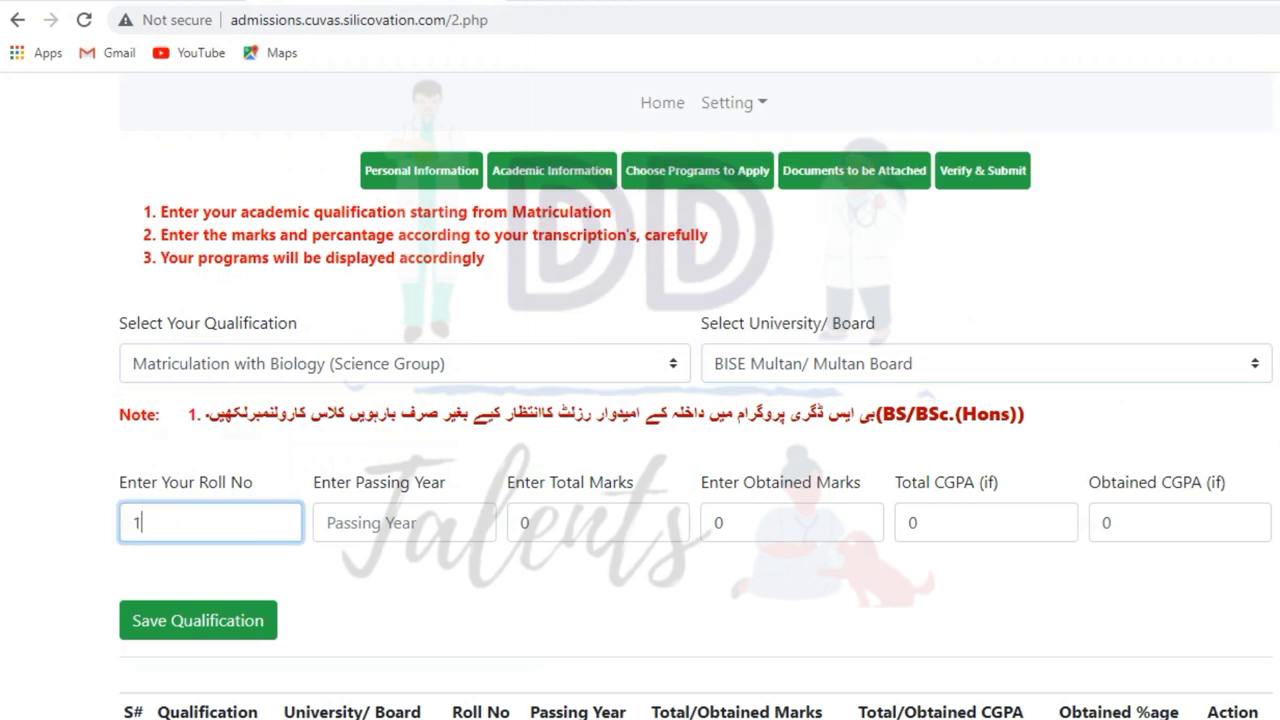
pyautogui.write('23456')
pyautogui.press('Tab')
# - Enter the Matriculation passing year, total marks and 1050 obtained marks, then save it
pyautogui.write('201')
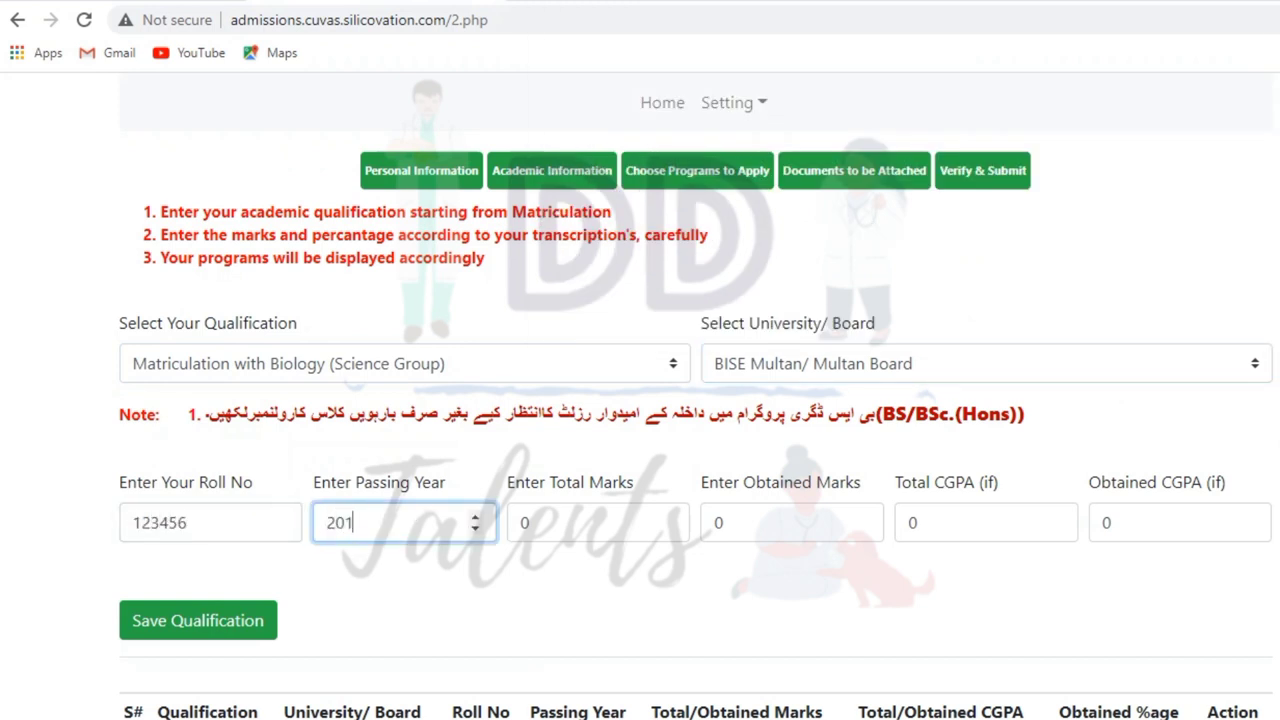
pyautogui.press('Tab')
pyautogui.write('1000')
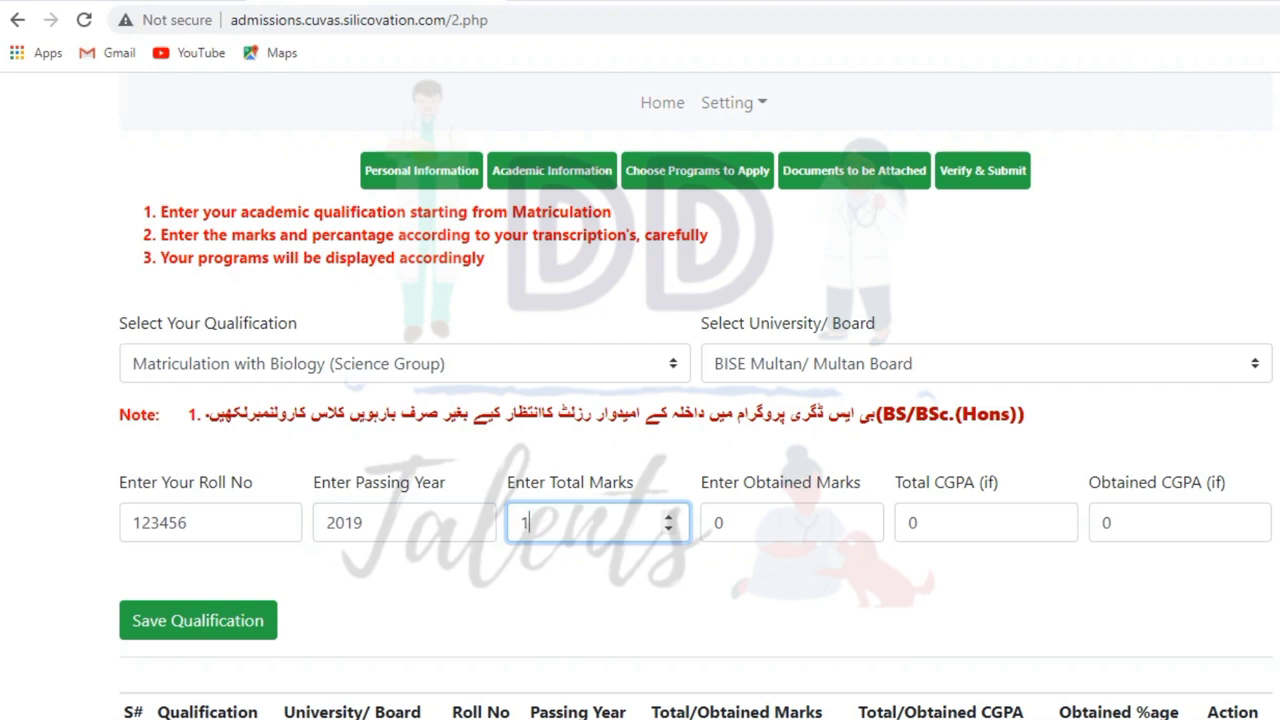
pyautogui.press('BackSpace')
pyautogui.press('BackSpace')
pyautogui.write('00')
pyautogui.press('Tab')
pyautogui.write('1050')
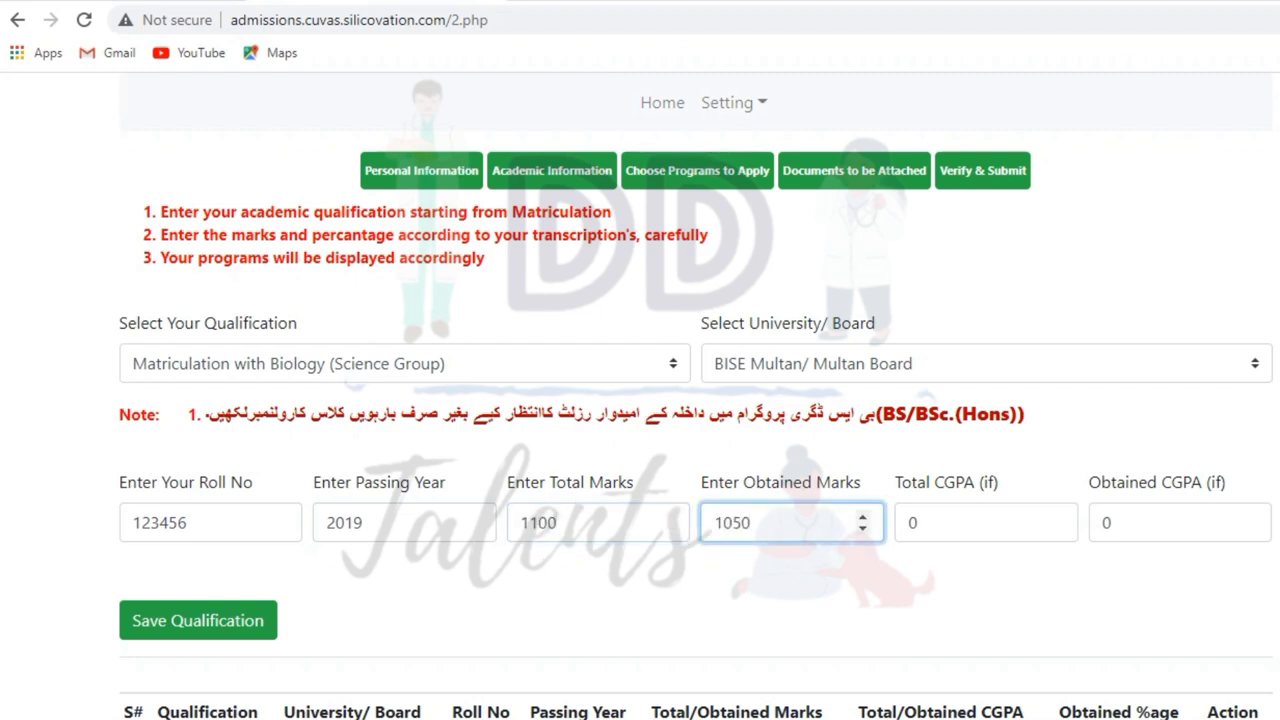
pyautogui.scroll(-1, 640, 400)
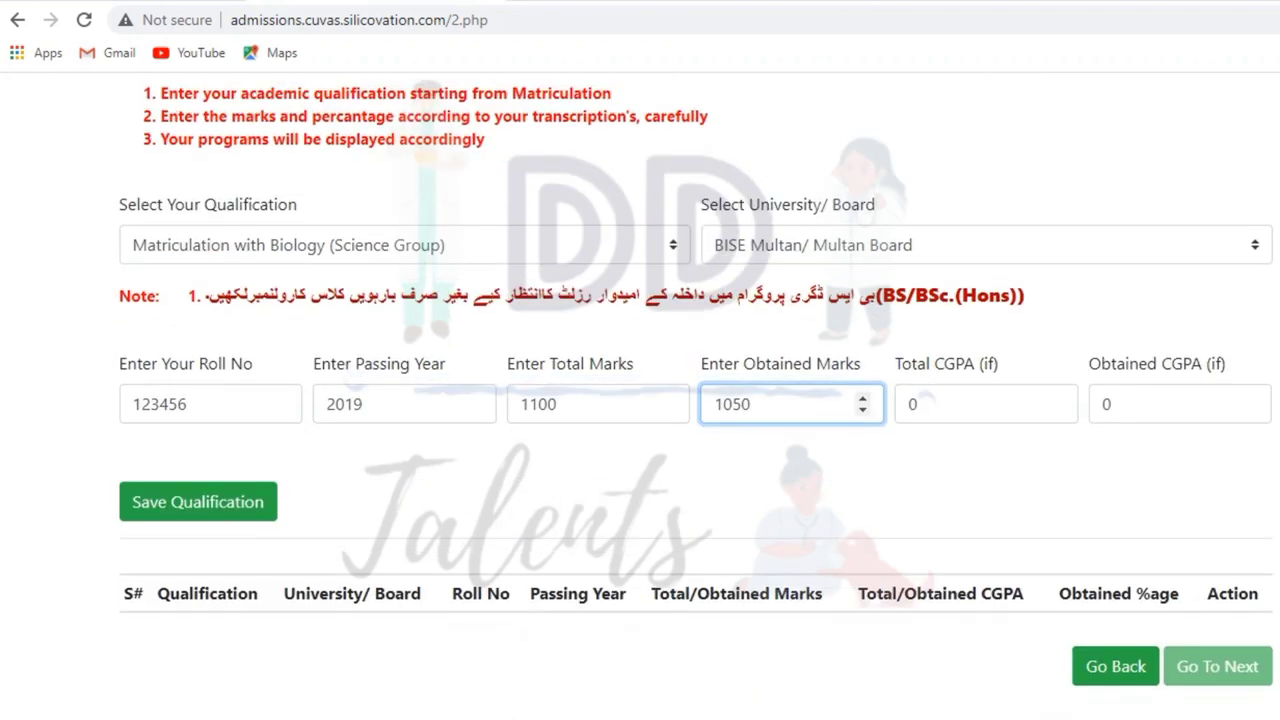
pyautogui.click(198, 502)
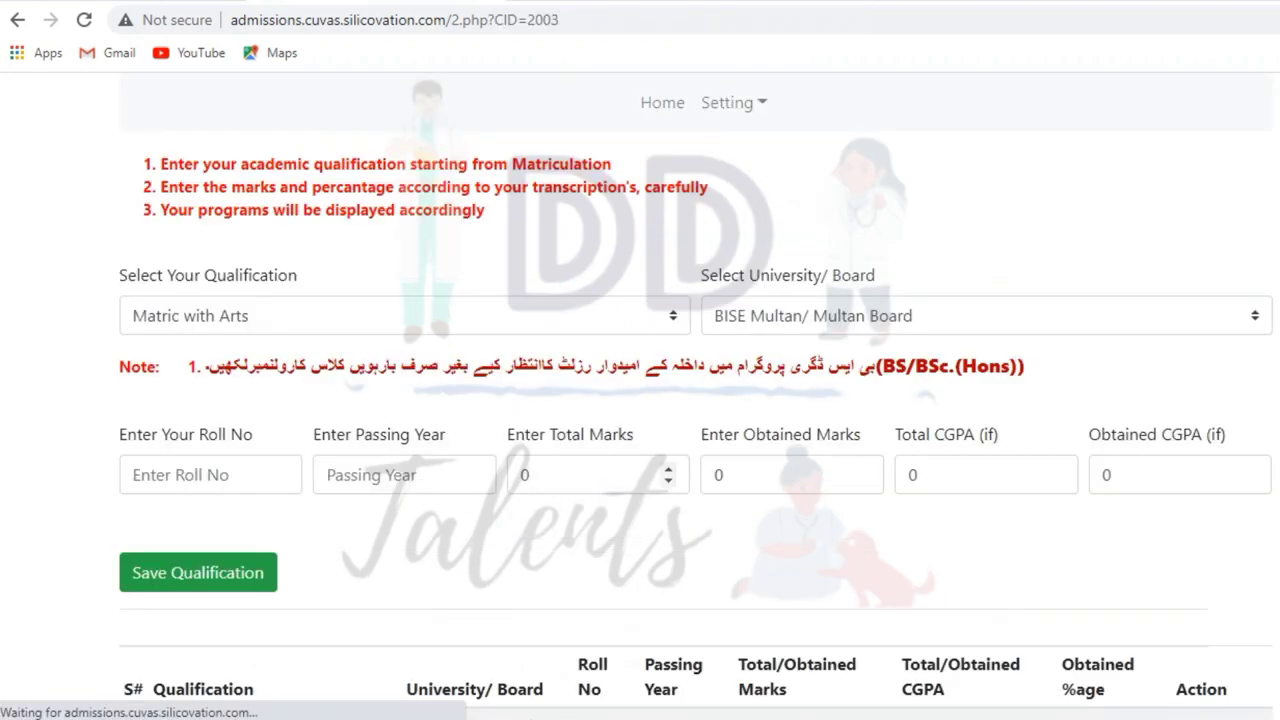
# - Add and save the FSc Pre-Medical qualification, then proceed to program selection
pyautogui.click(200, 557)
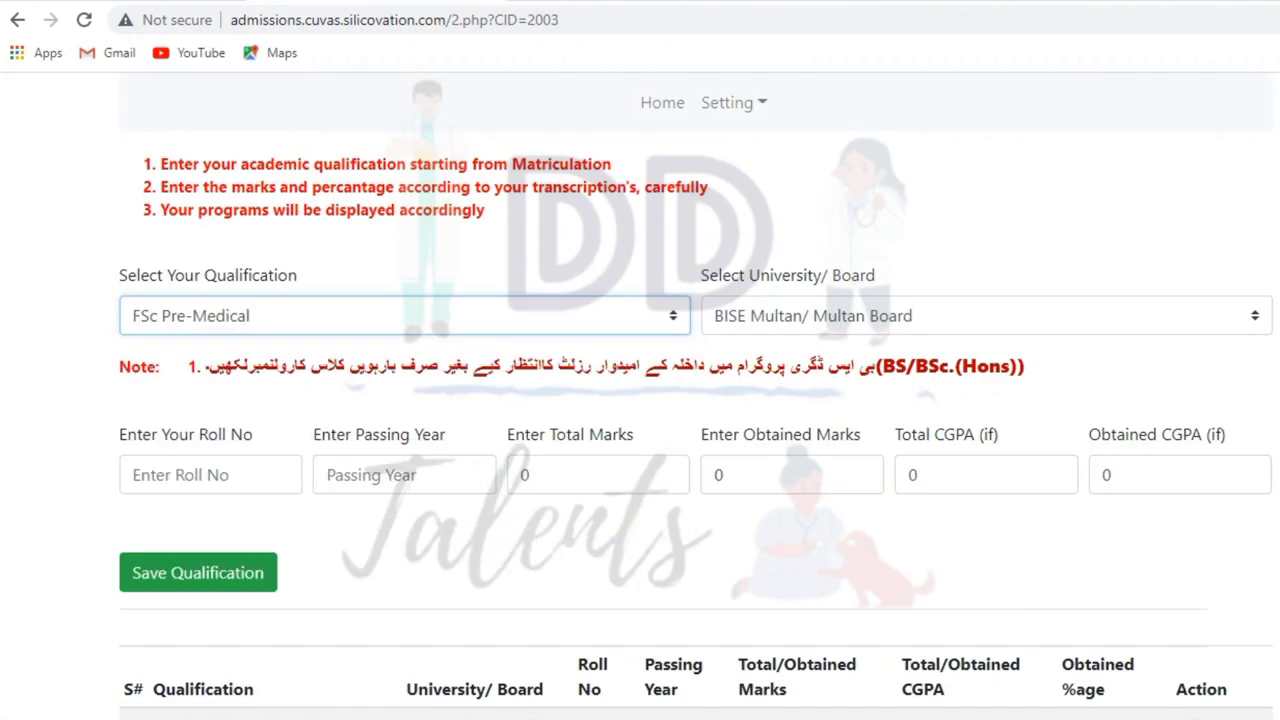
pyautogui.click(210, 475)
pyautogui.write('123456')
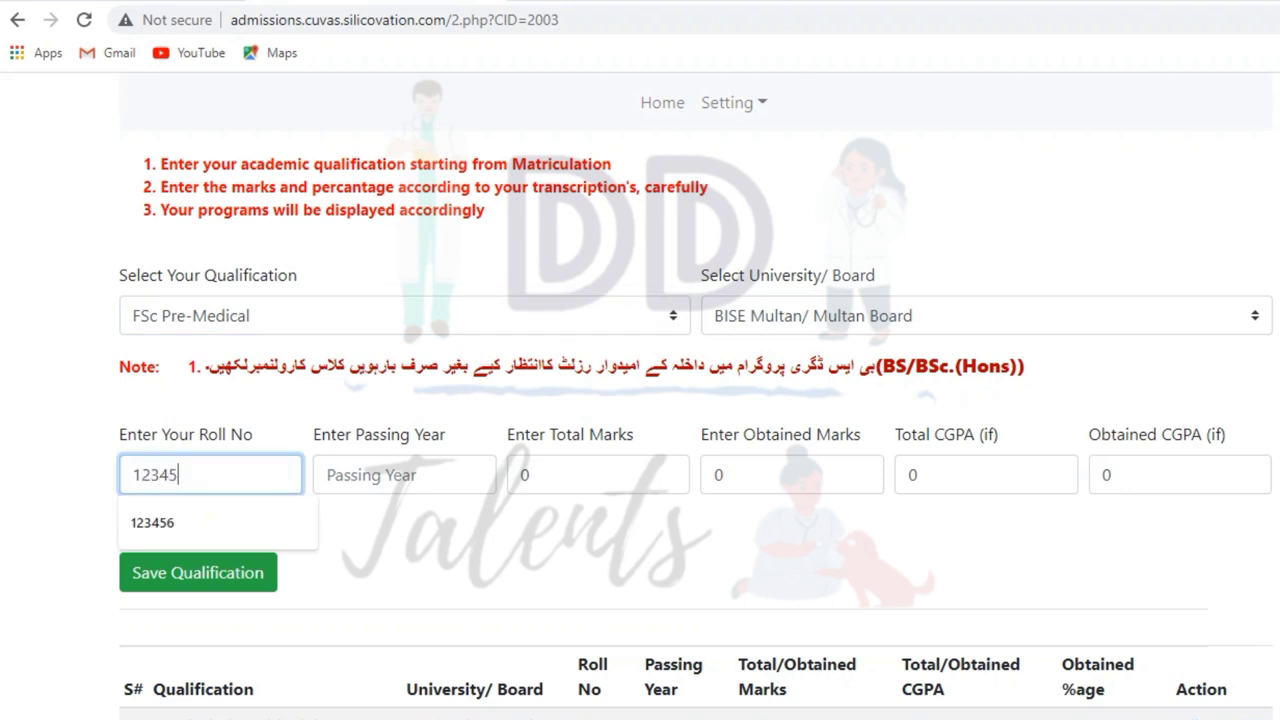
pyautogui.click(400, 475)
pyautogui.write('2021')
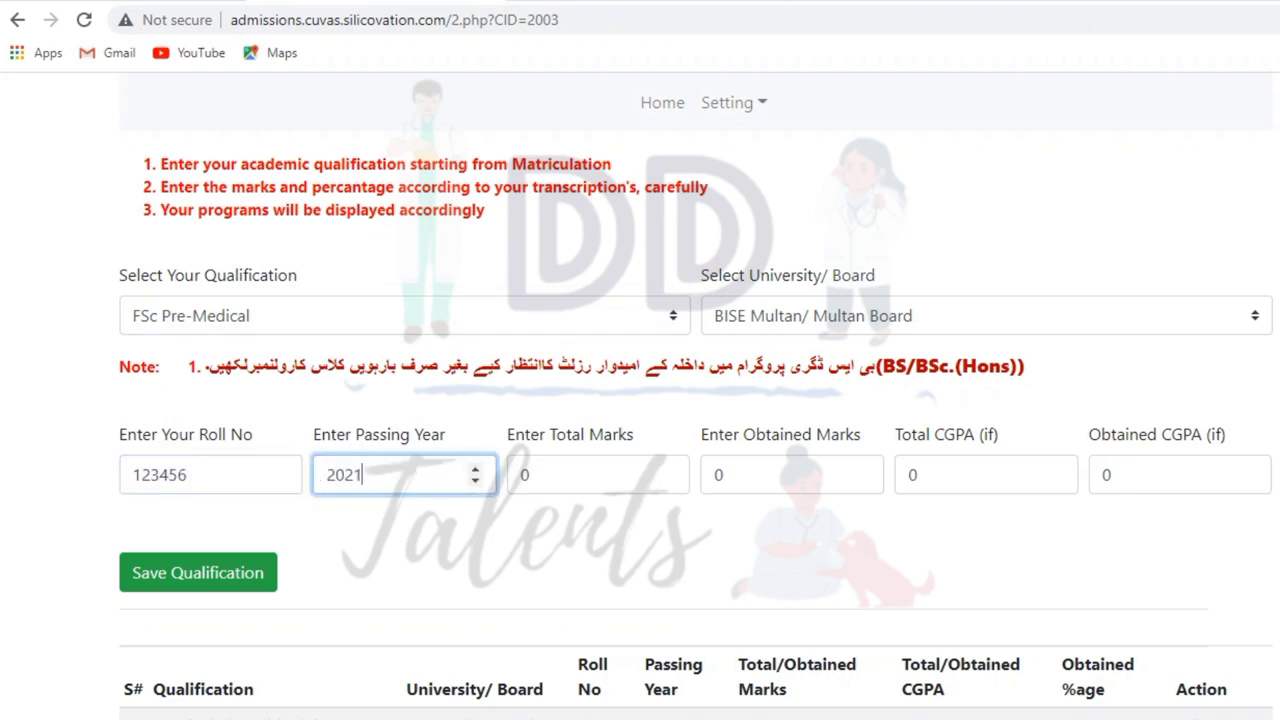
pyautogui.press('Tab')
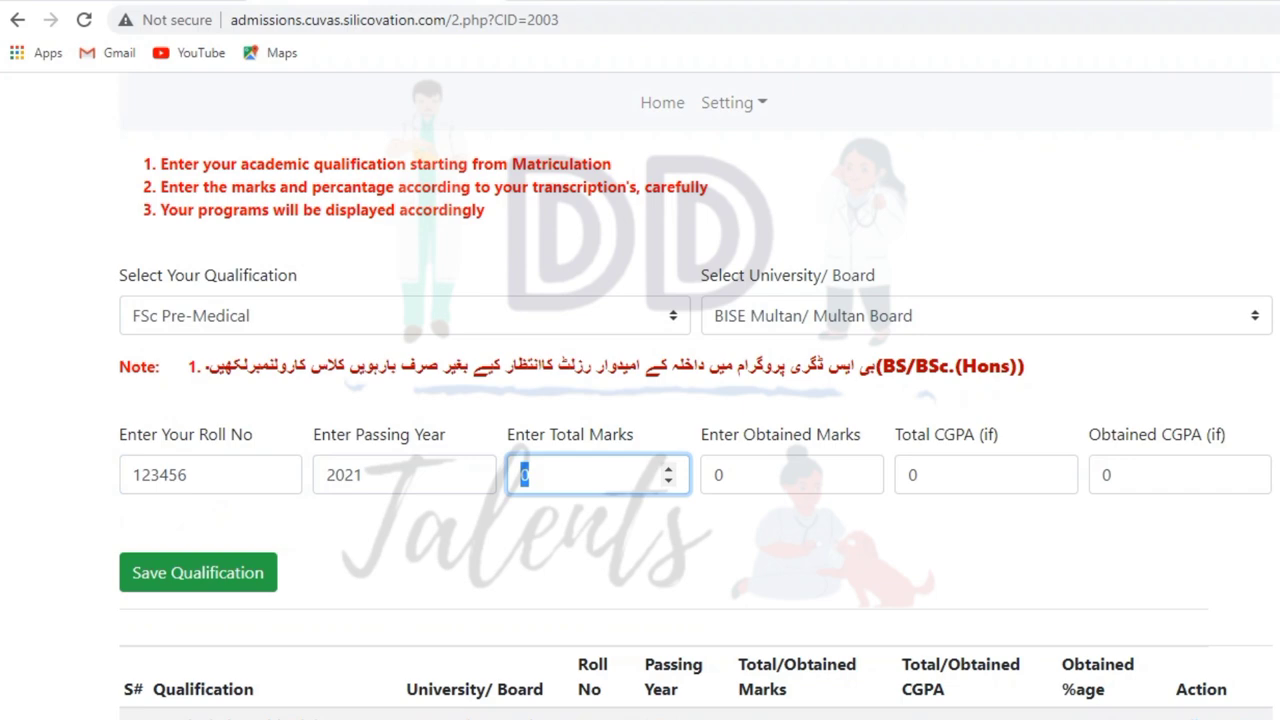
pyautogui.click(198, 572)
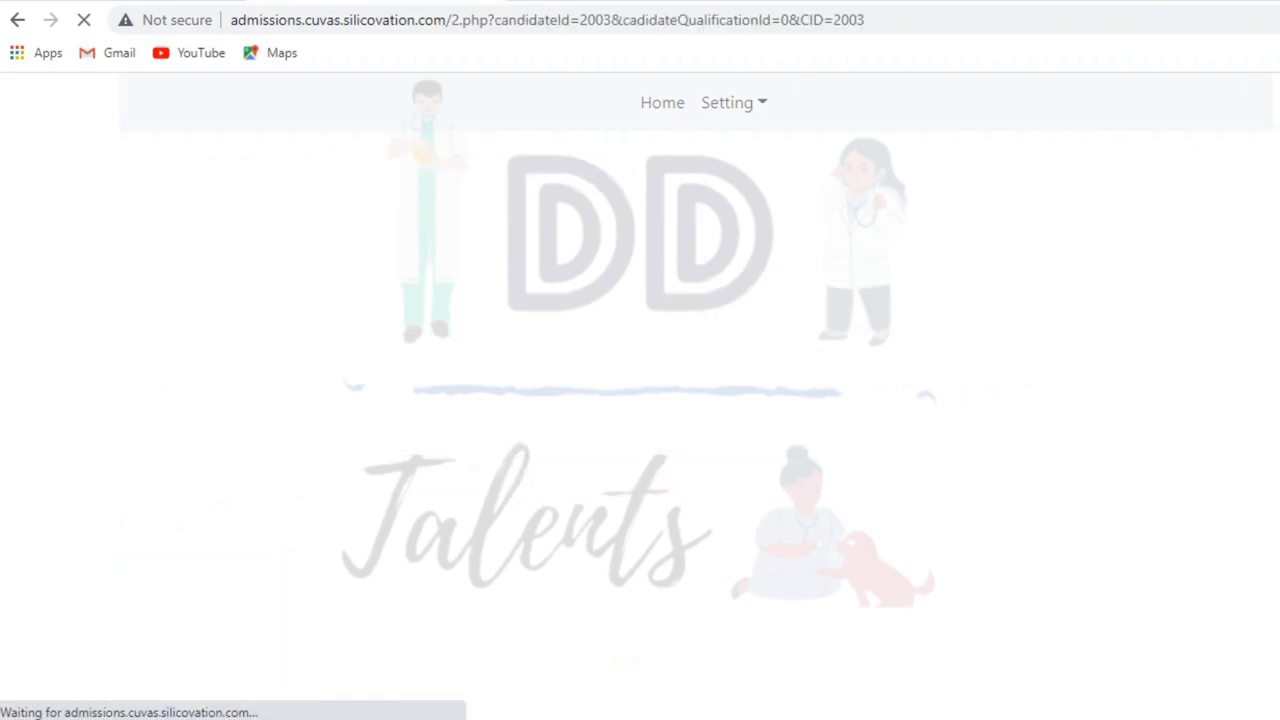
pyautogui.scroll(-2, 640, 400)
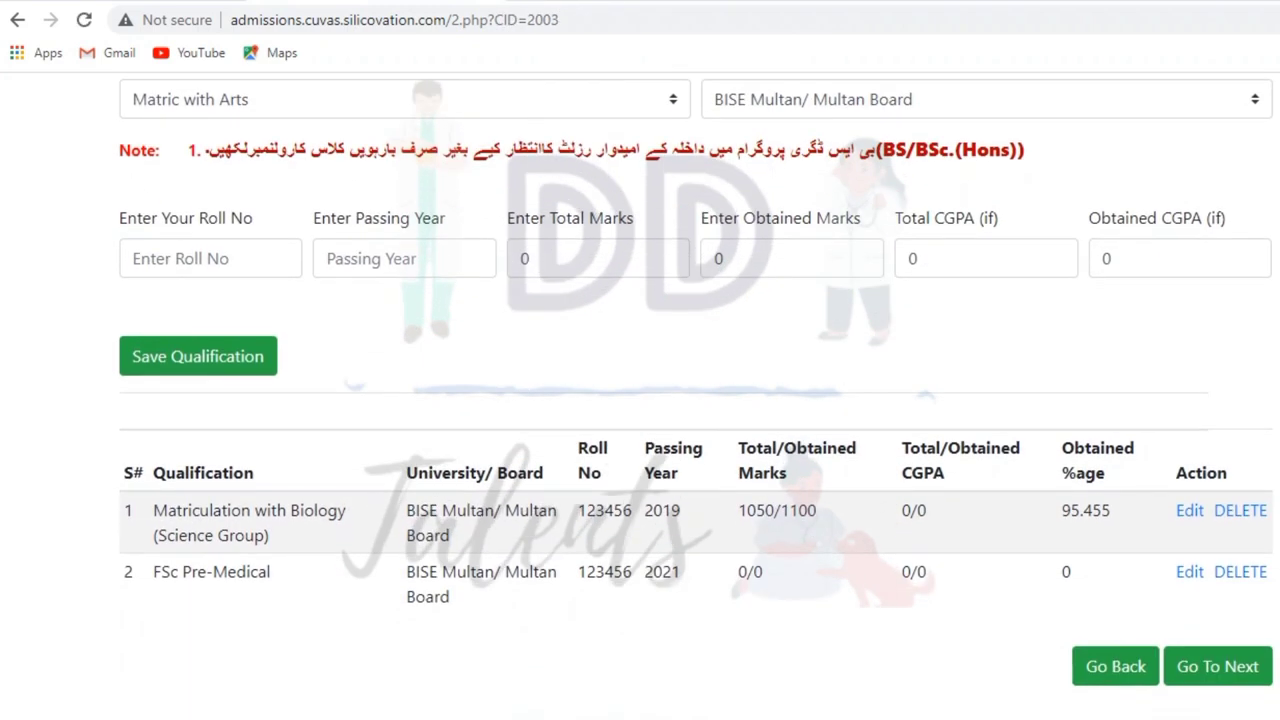
pyautogui.click(1217, 666)
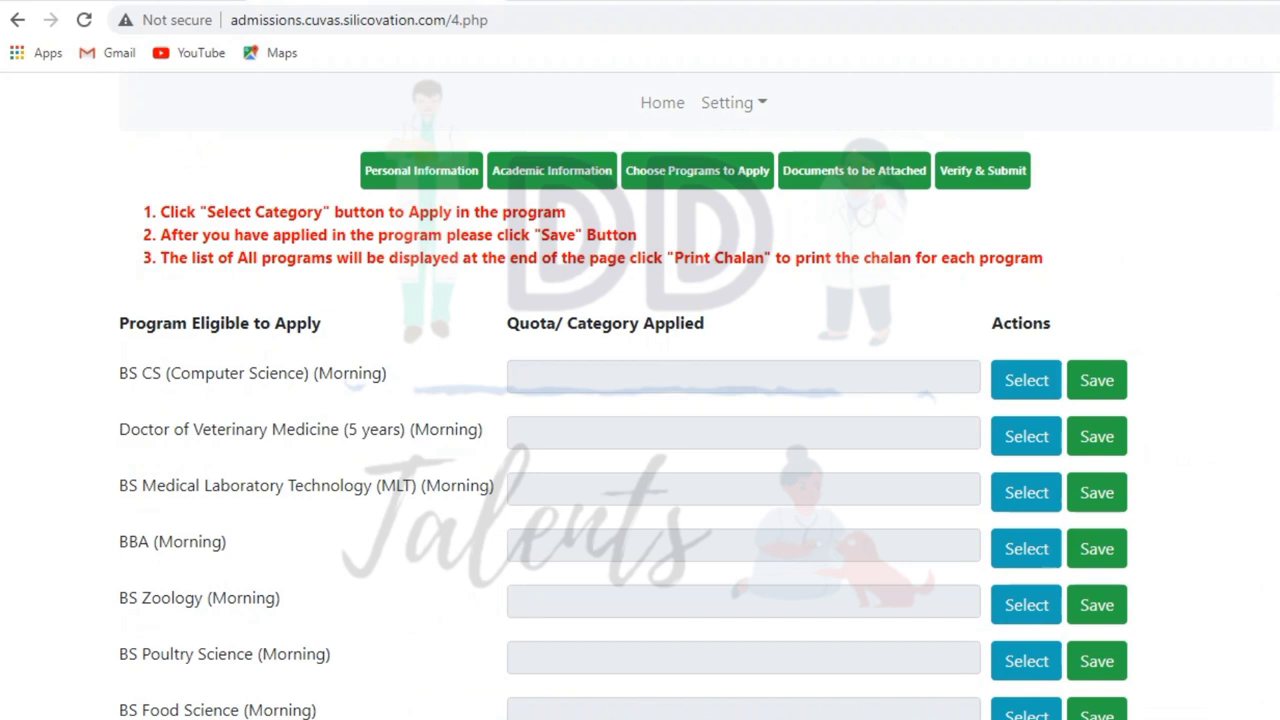
# - Apply for Doctor of Veterinary Medicine under Open Merit, confirming the CUVAS Entry Test
pyautogui.click(1026, 436)
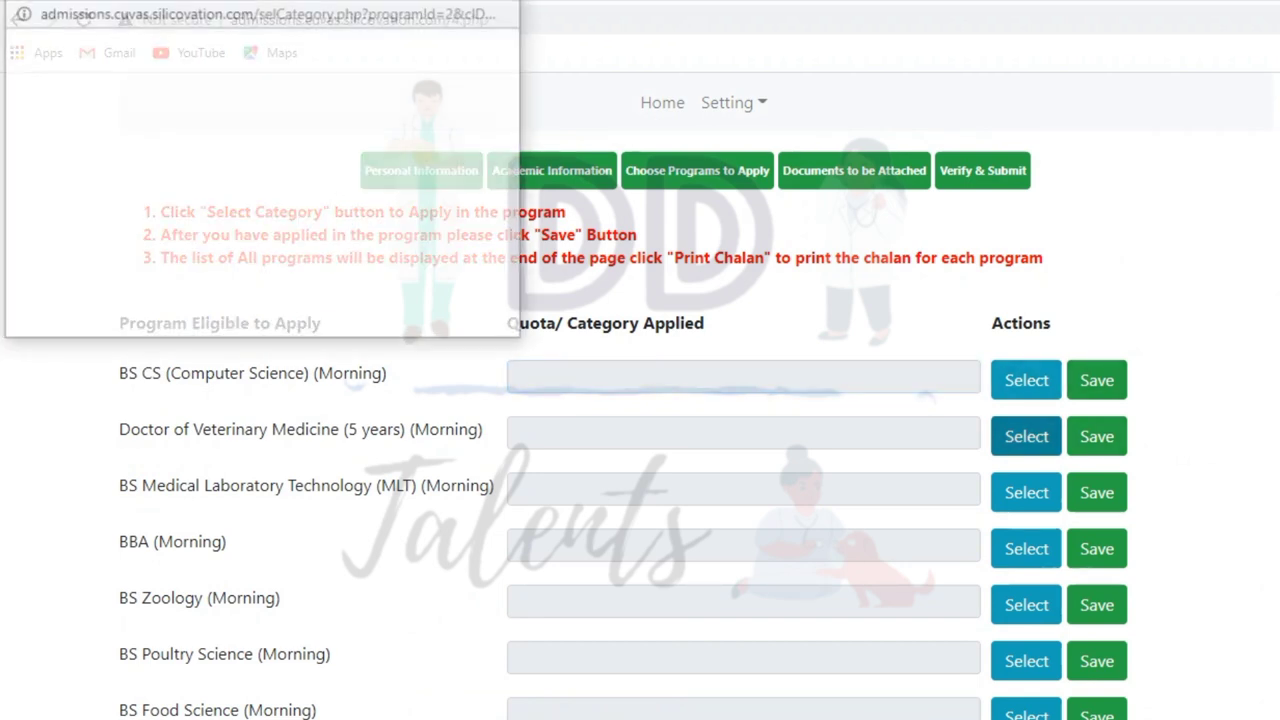
pyautogui.click(391, 84)
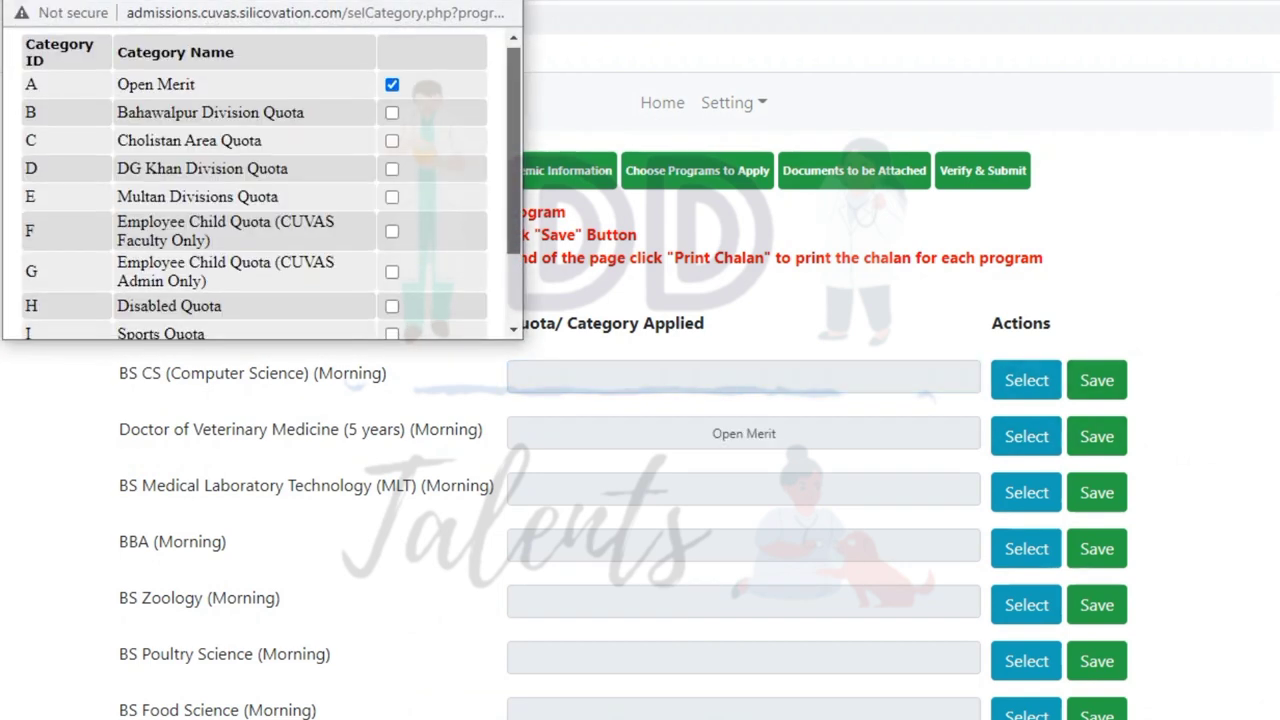
pyautogui.scroll(-2, 260, 200)
pyautogui.click(437, 314)
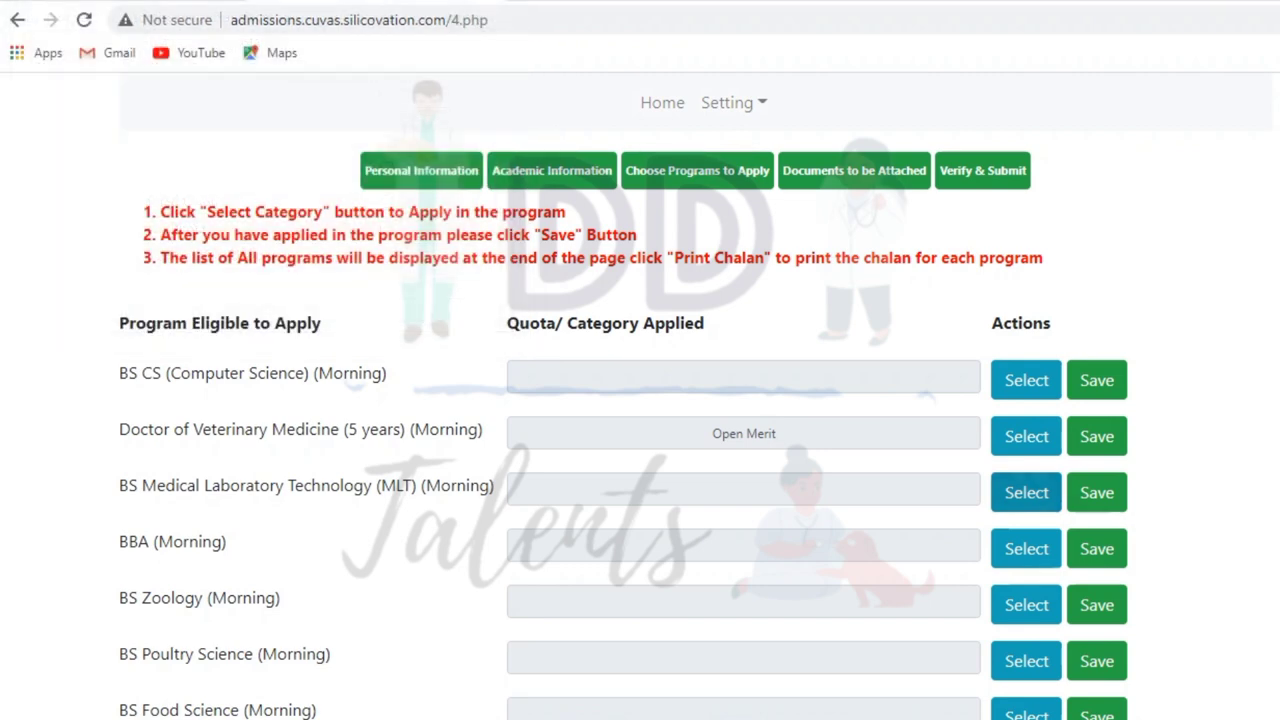
pyautogui.scroll(-3, 1060, 300)
pyautogui.click(1096, 174)
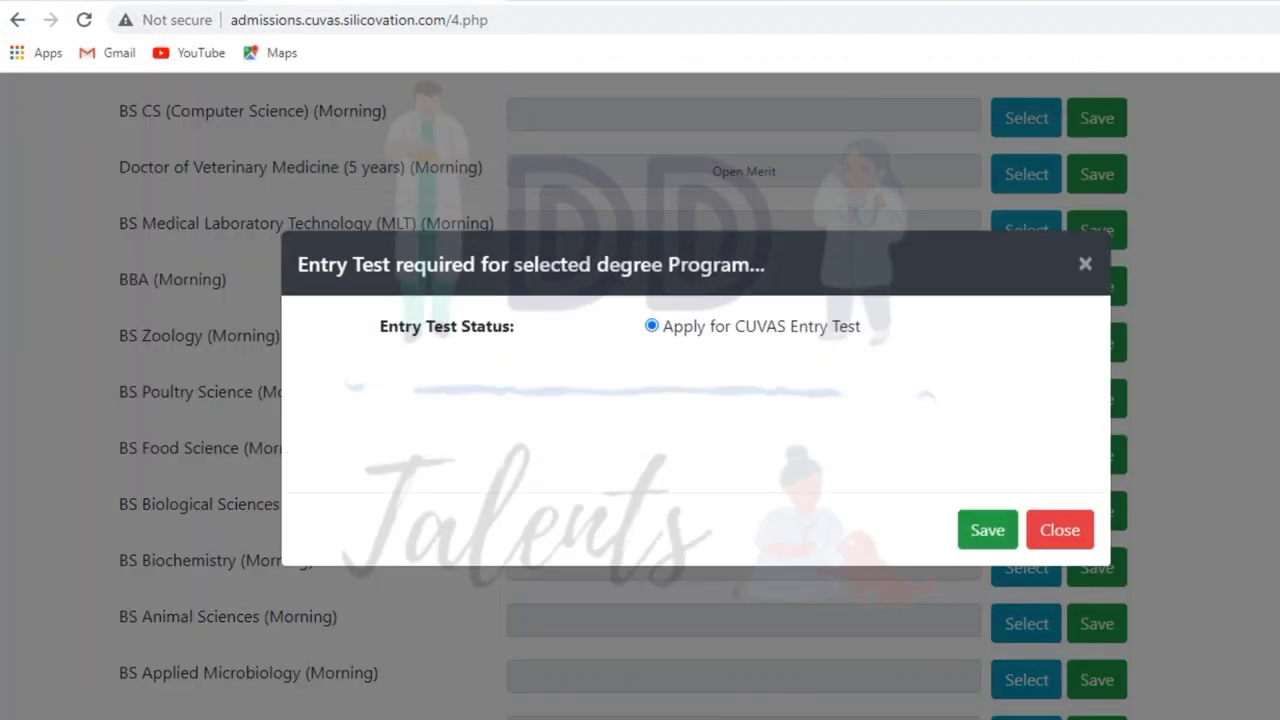
pyautogui.click(987, 530)
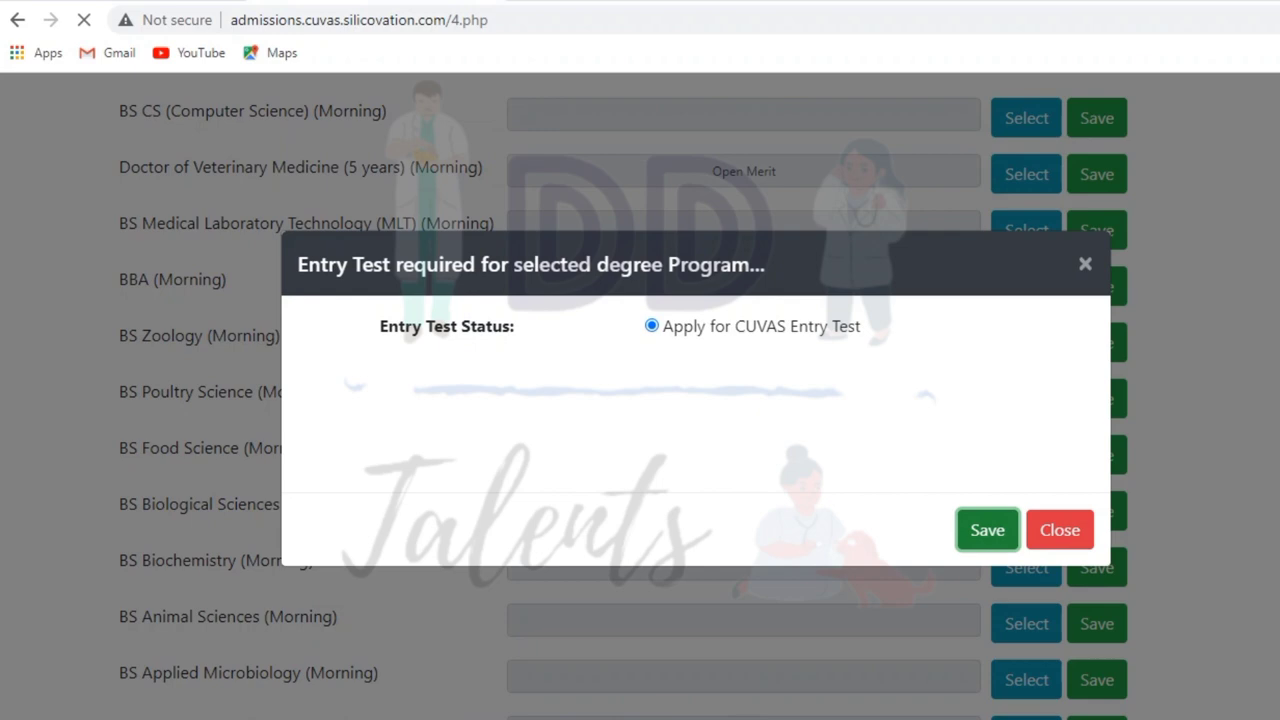
# - View the program's fee chalan, then return and continue to document uploads
pyautogui.scroll(-4, 640, 400)
pyautogui.scroll(-6, 640, 400)
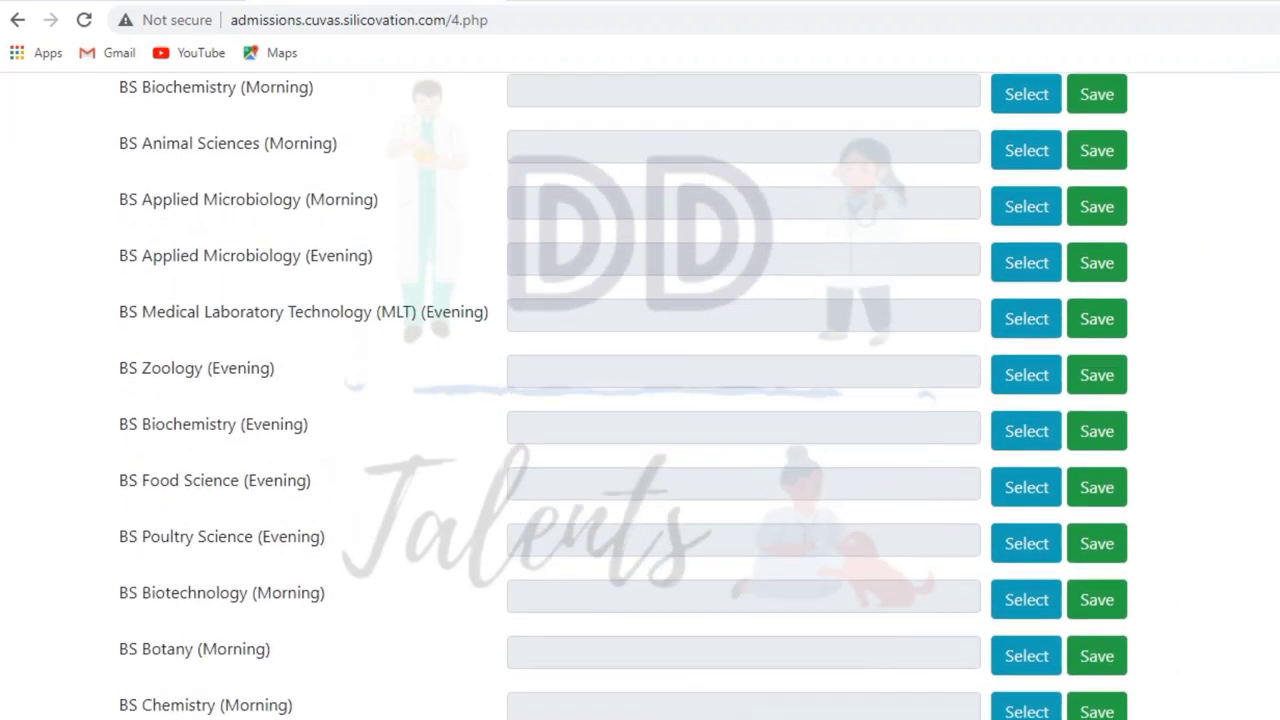
pyautogui.click(617, 567)
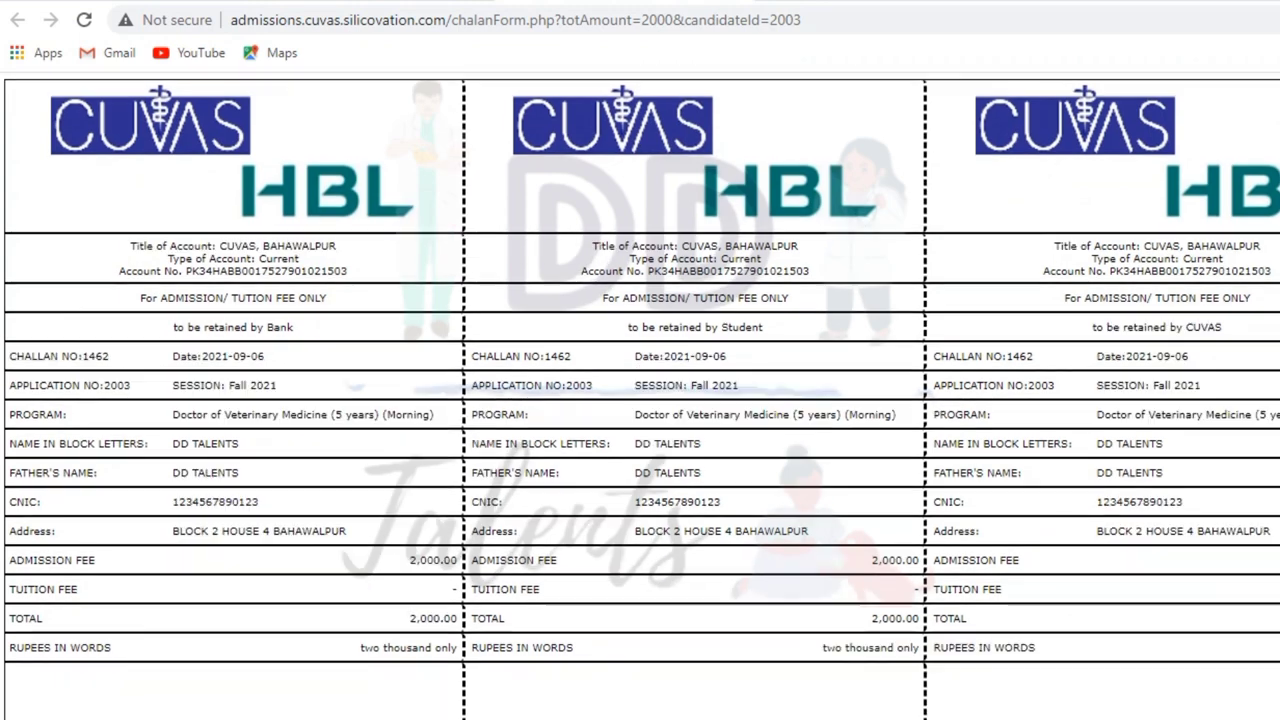
pyautogui.scroll(-1, 640, 400)
pyautogui.hotkey('ctrl', 'w')
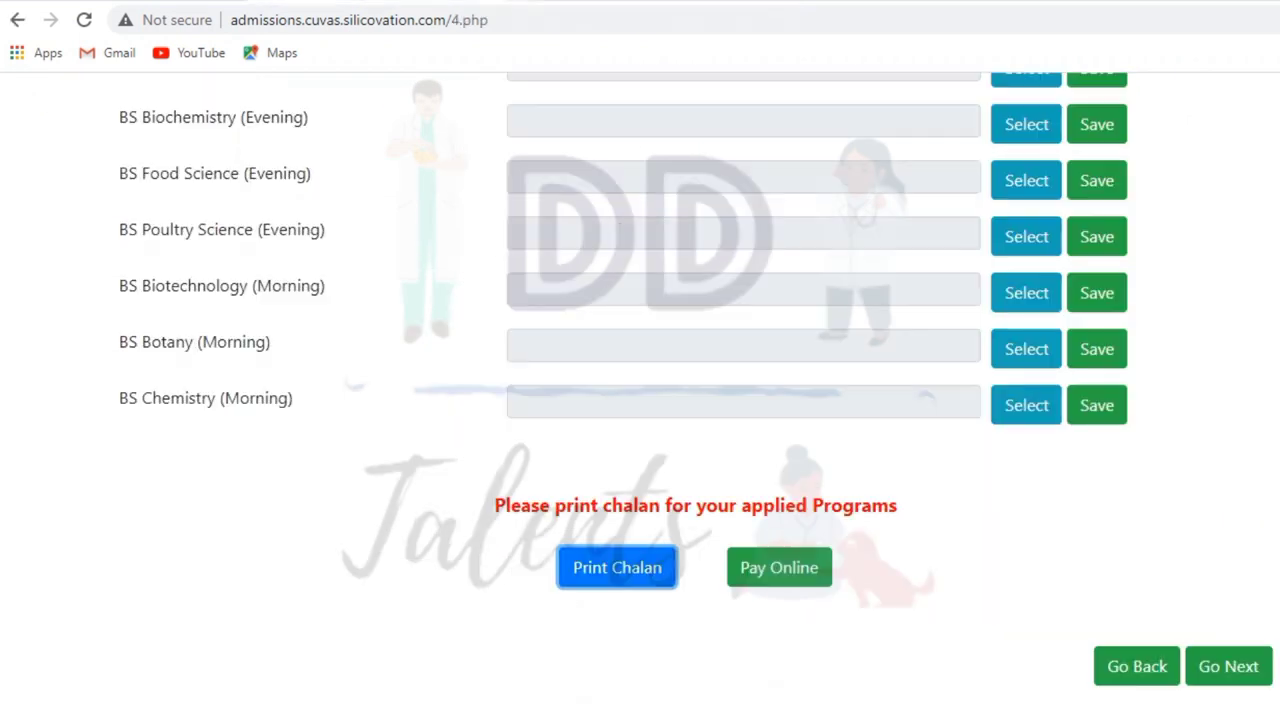
pyautogui.click(1228, 666)
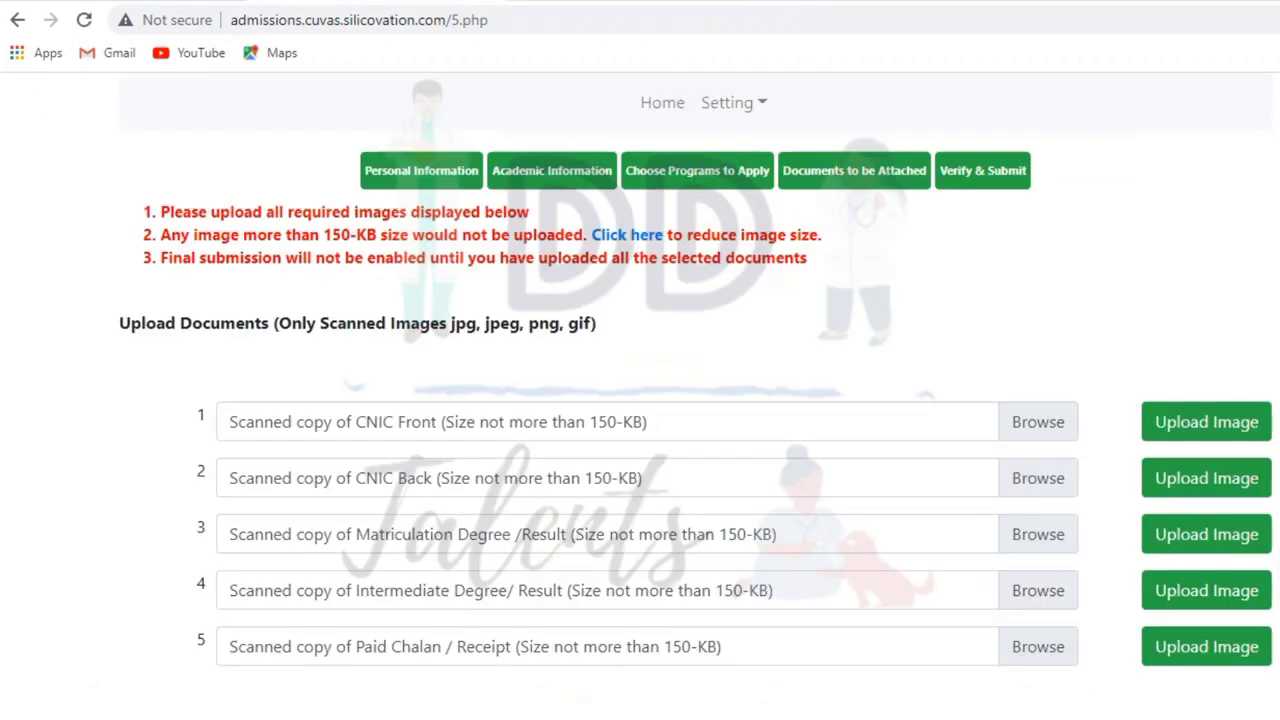
# - Upload challan.png for the CNIC Front and CNIC Back document rows
pyautogui.scroll(-1, 1228, 666)
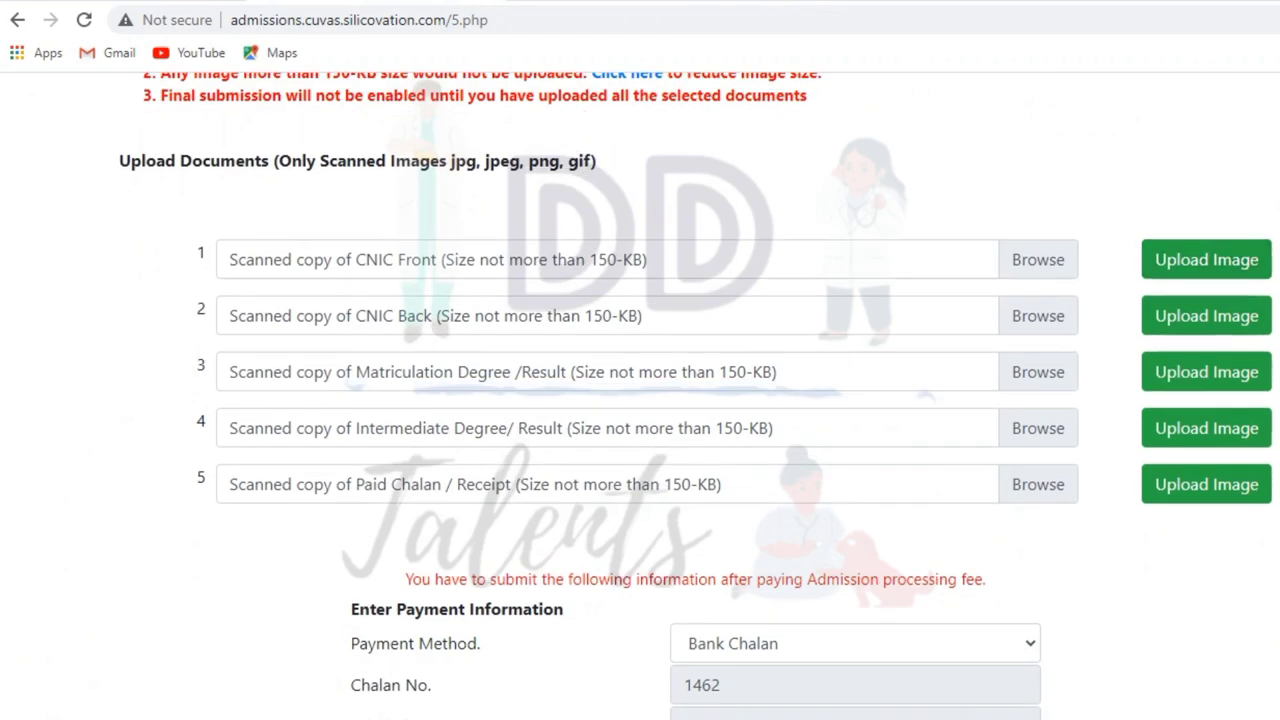
pyautogui.click(1038, 259)
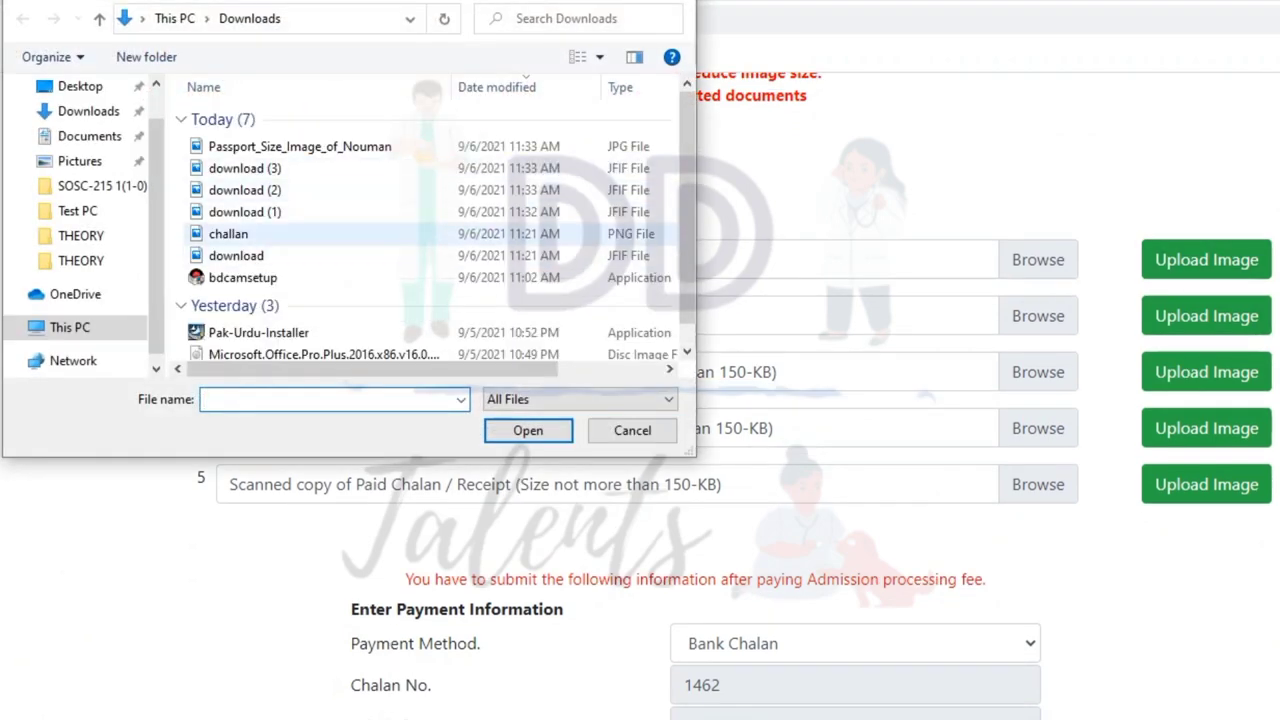
pyautogui.click(228, 233)
pyautogui.press('Return')
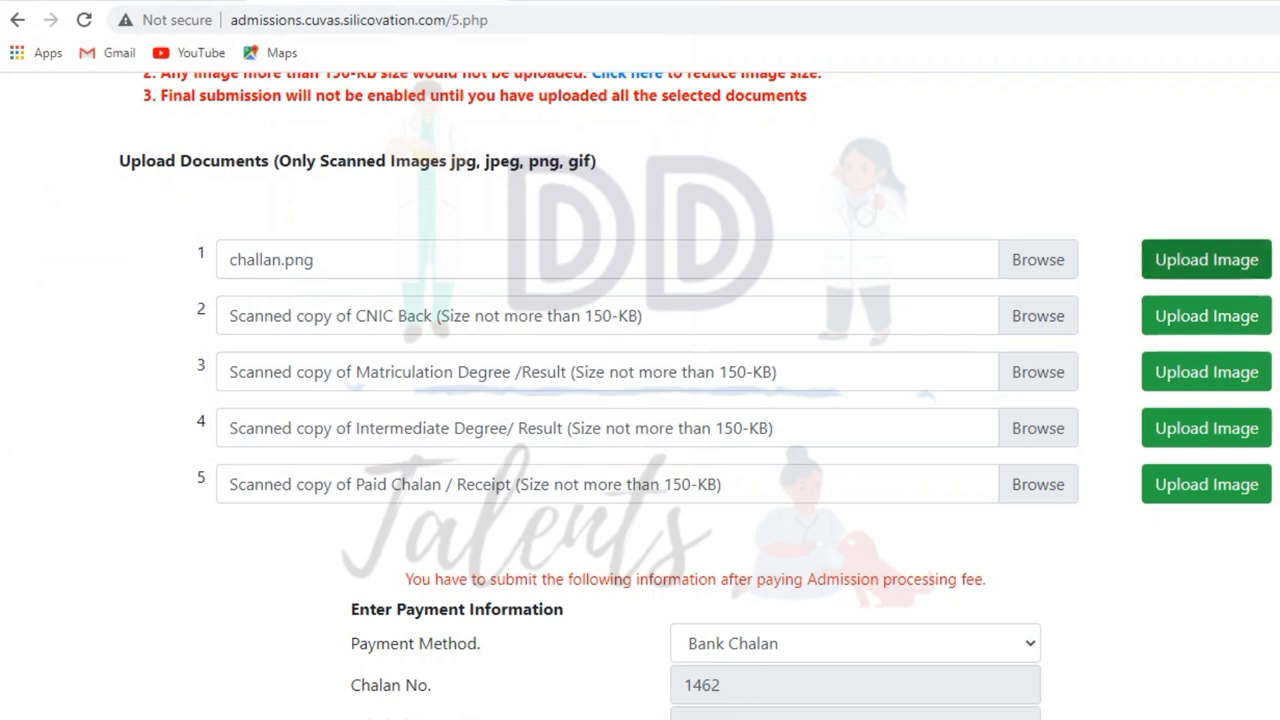
pyautogui.click(1206, 259)
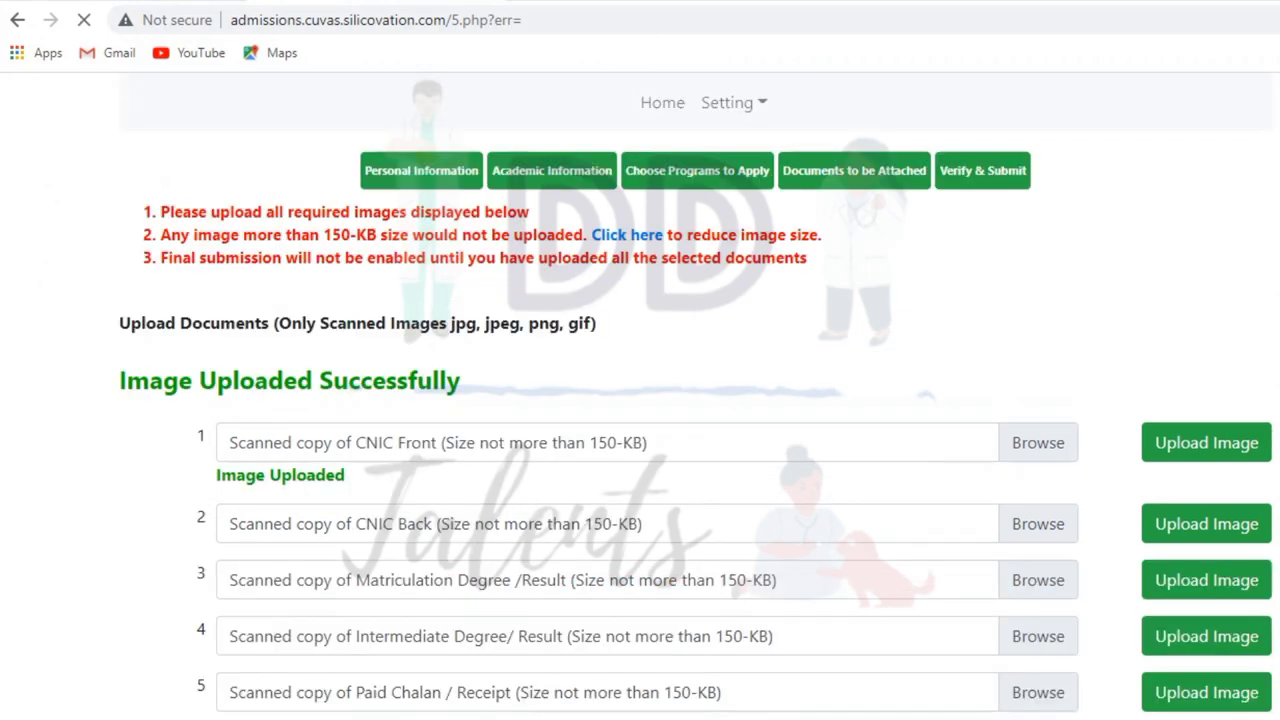
pyautogui.click(1038, 523)
pyautogui.click(251, 320)
pyautogui.press('Return')
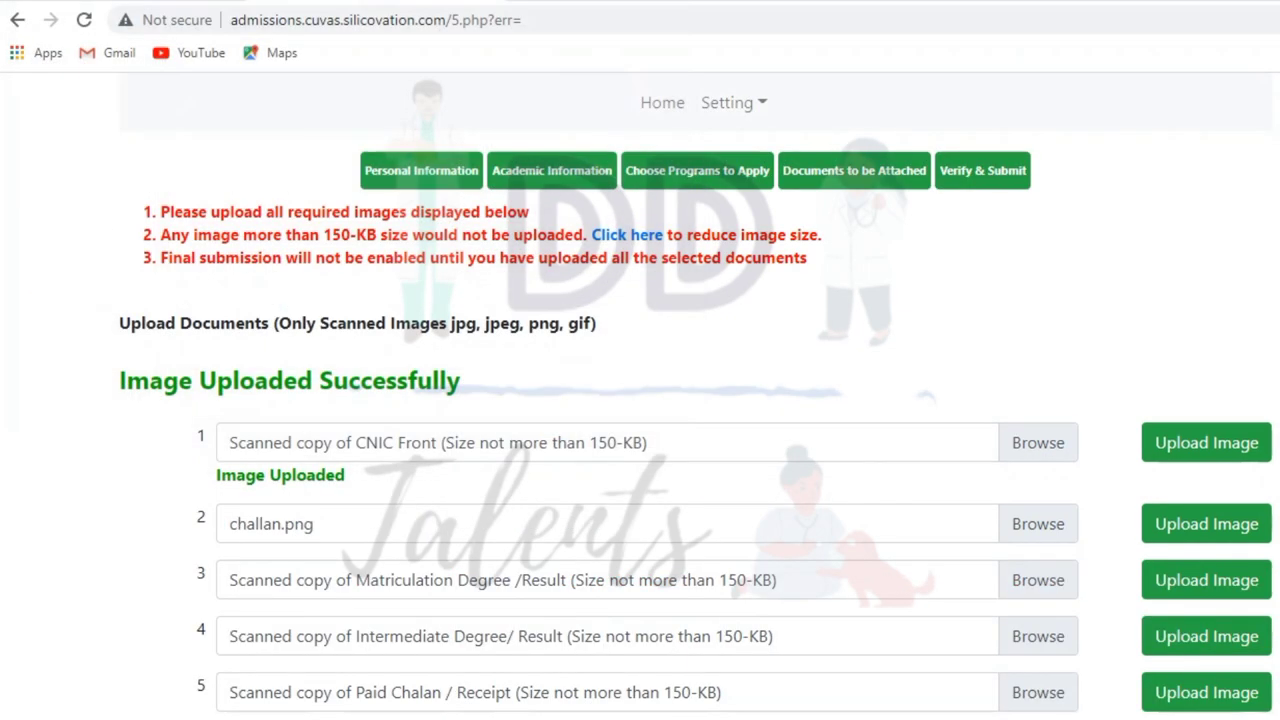
pyautogui.click(1206, 523)
# - Attach challan.png to the result rows and upload the intermediate result image
pyautogui.scroll(-3, 1206, 400)
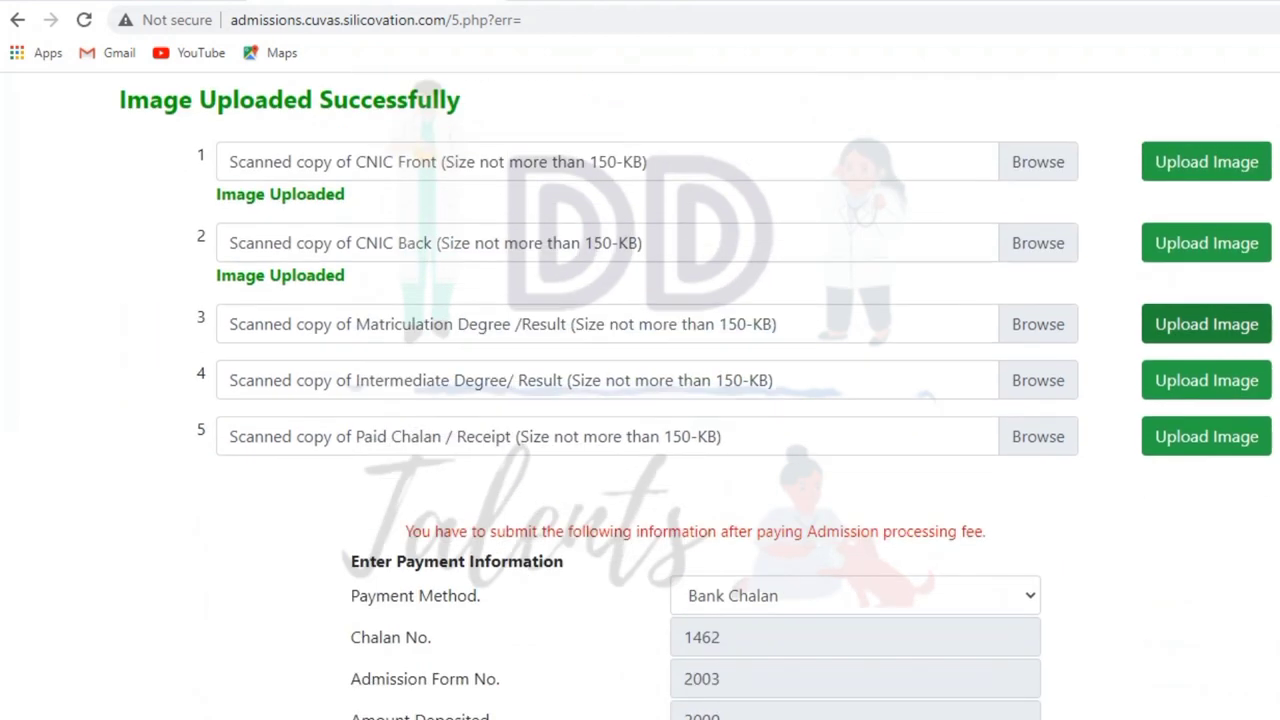
pyautogui.click(1038, 324)
pyautogui.click(236, 255)
pyautogui.click(228, 233)
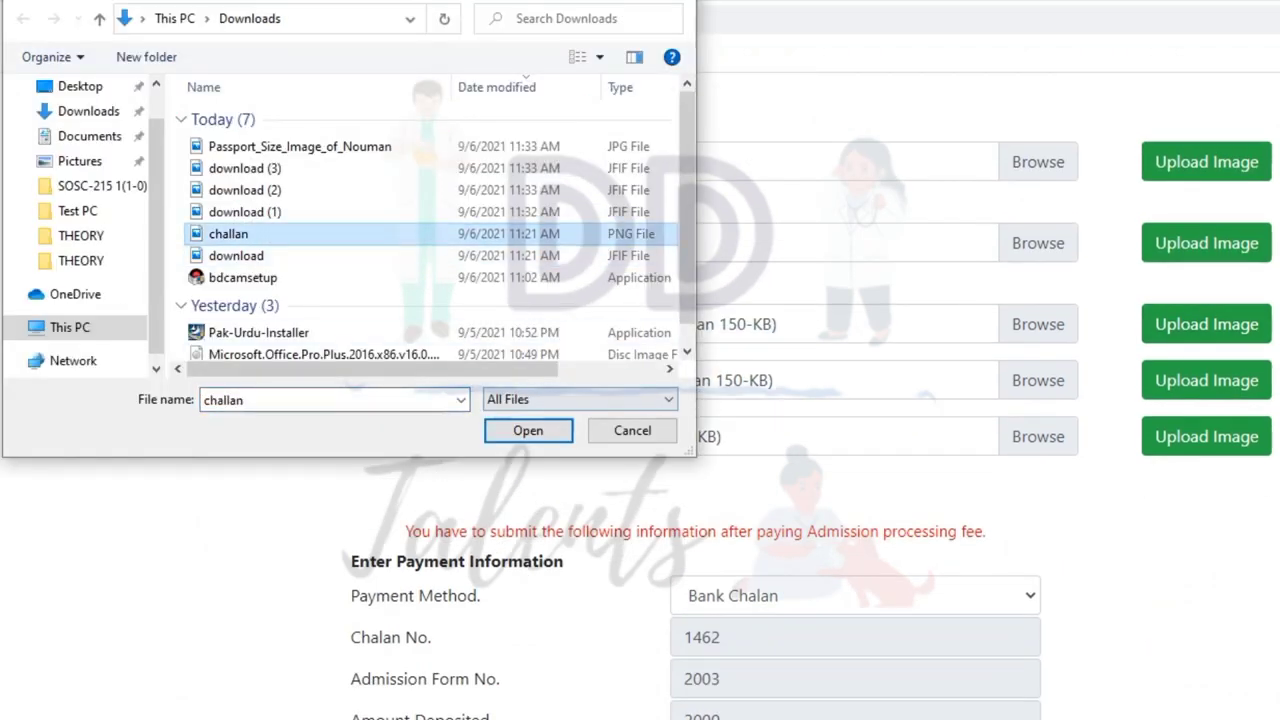
pyautogui.click(528, 430)
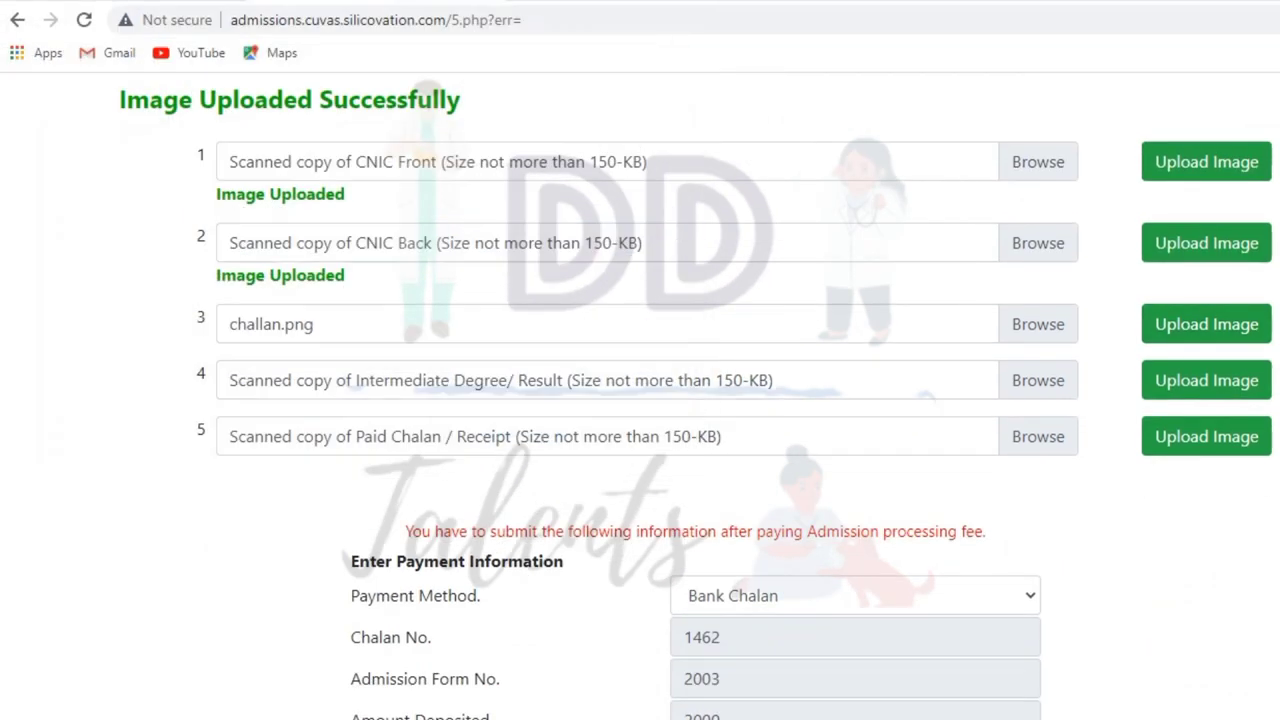
pyautogui.click(1060, 381)
pyautogui.click(228, 233)
pyautogui.click(528, 430)
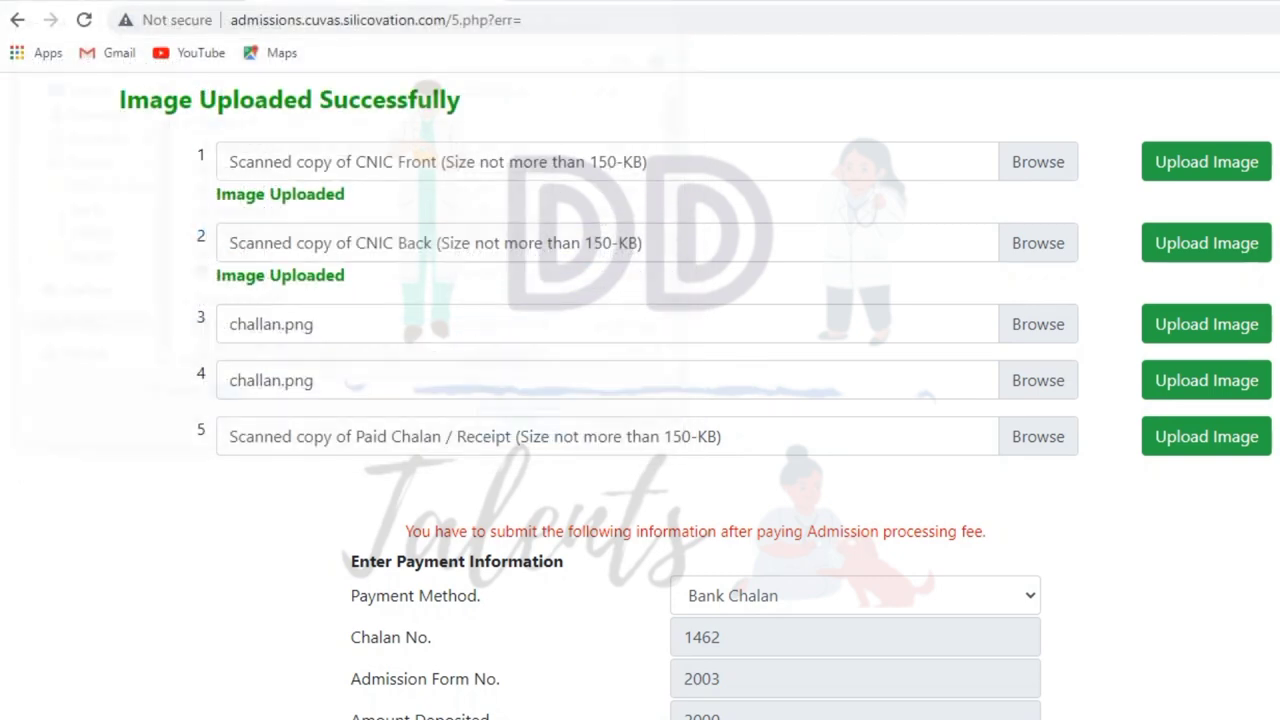
pyautogui.click(1206, 380)
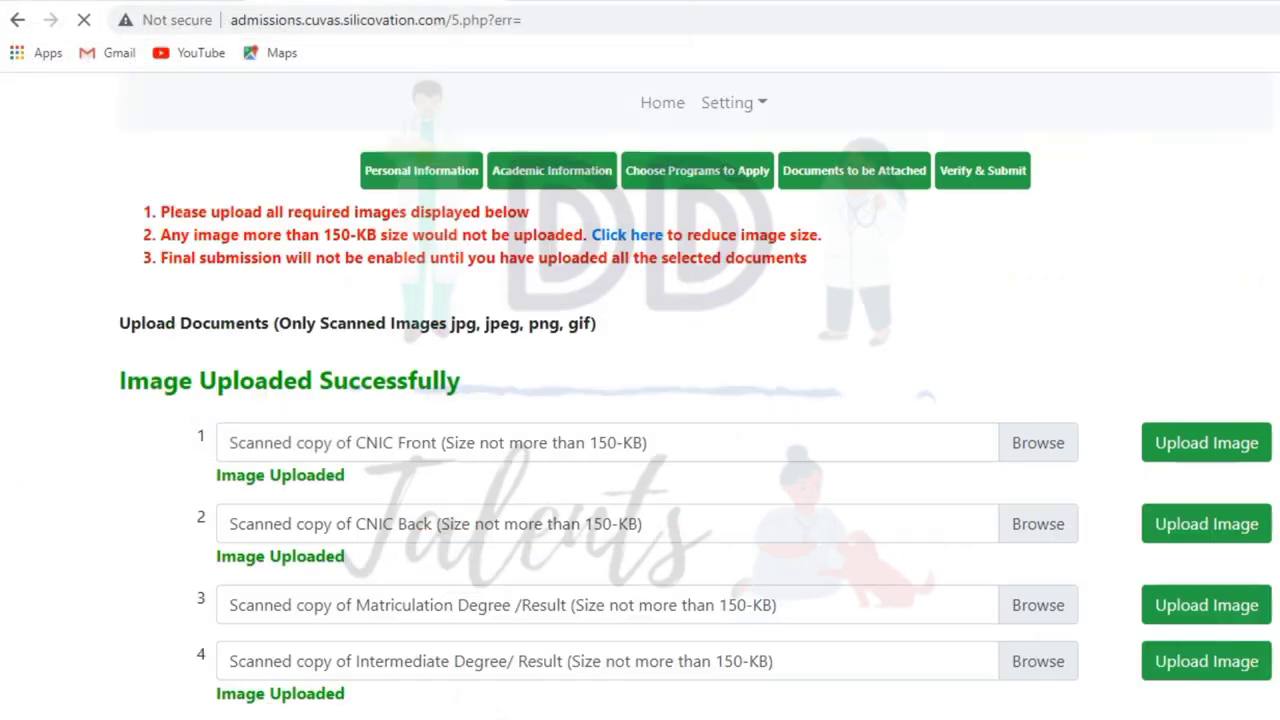
# - Upload challan.png for the matriculation result and paid chalan receipt rows
pyautogui.scroll(-2, 640, 400)
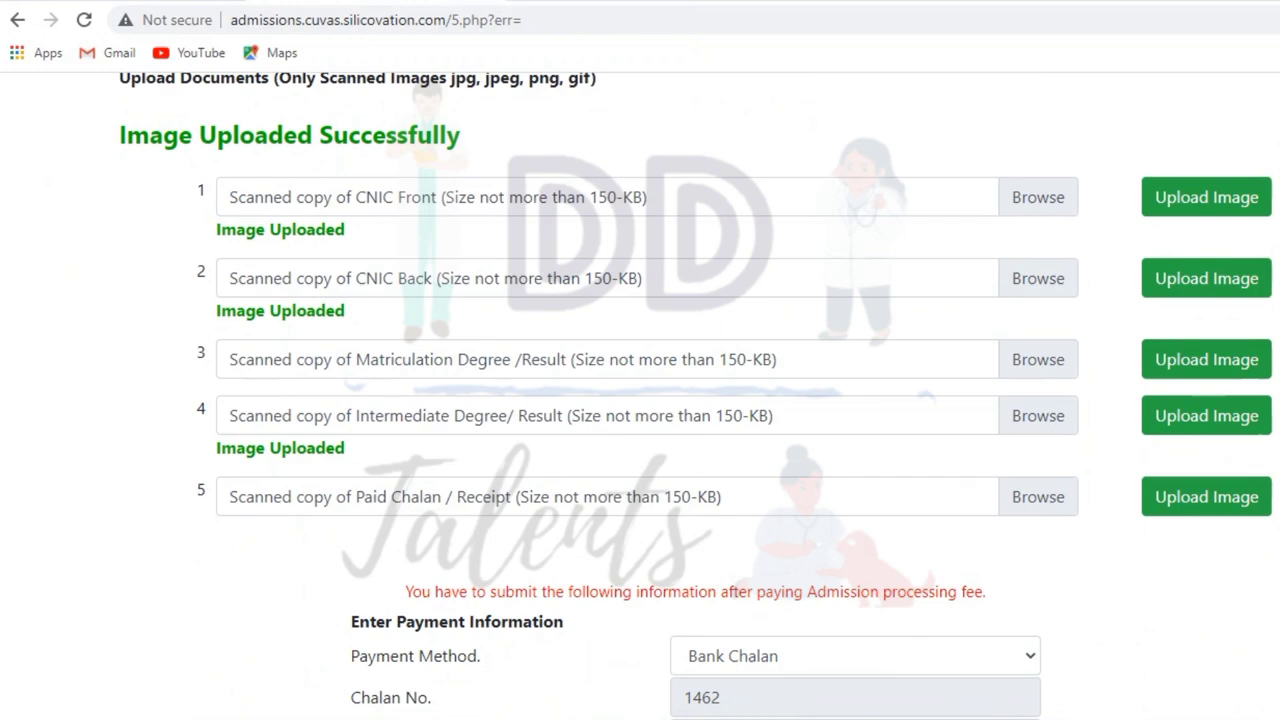
pyautogui.click(1038, 359)
pyautogui.click(300, 231)
pyautogui.click(527, 429)
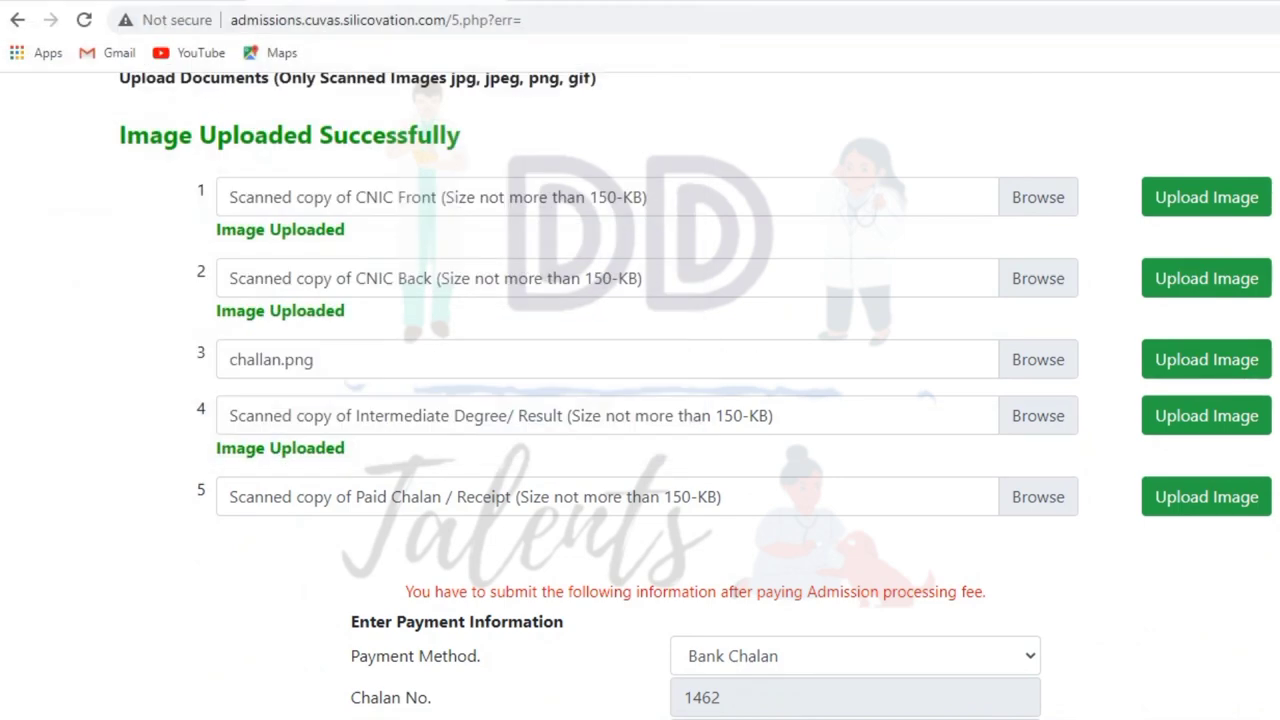
pyautogui.click(1206, 359)
pyautogui.scroll(-4, 640, 400)
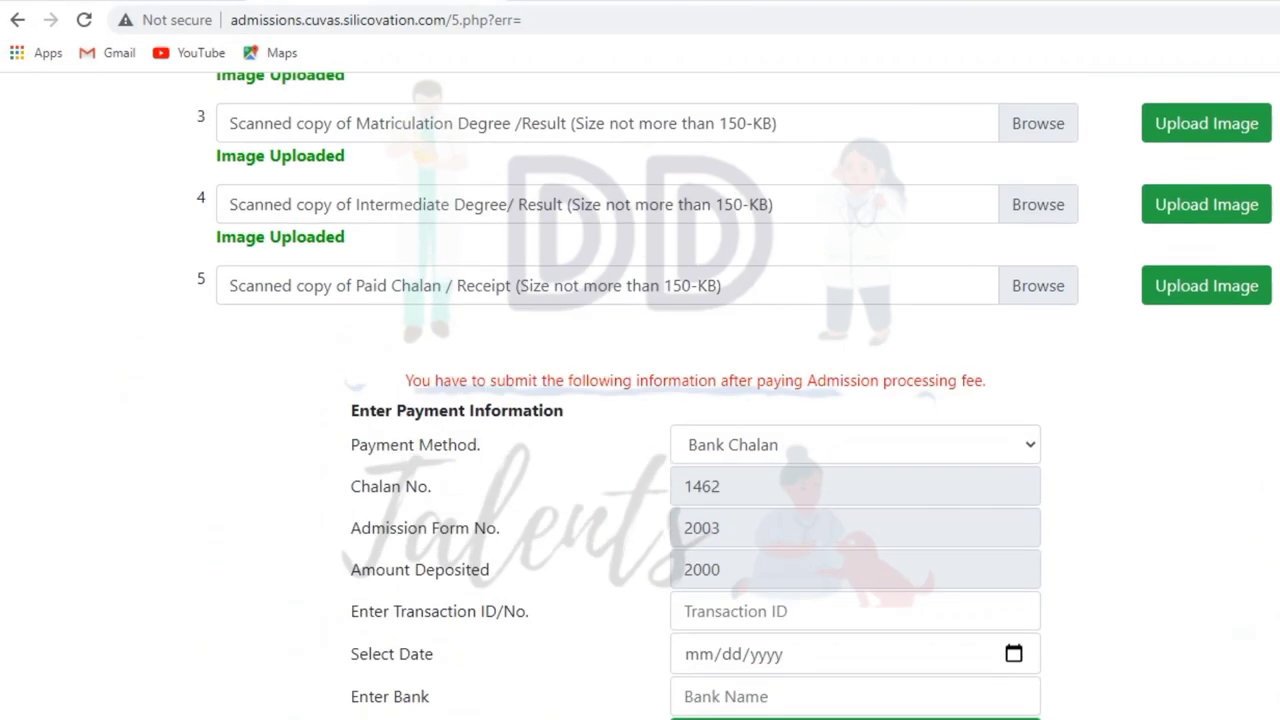
pyautogui.click(1038, 285)
pyautogui.click(229, 317)
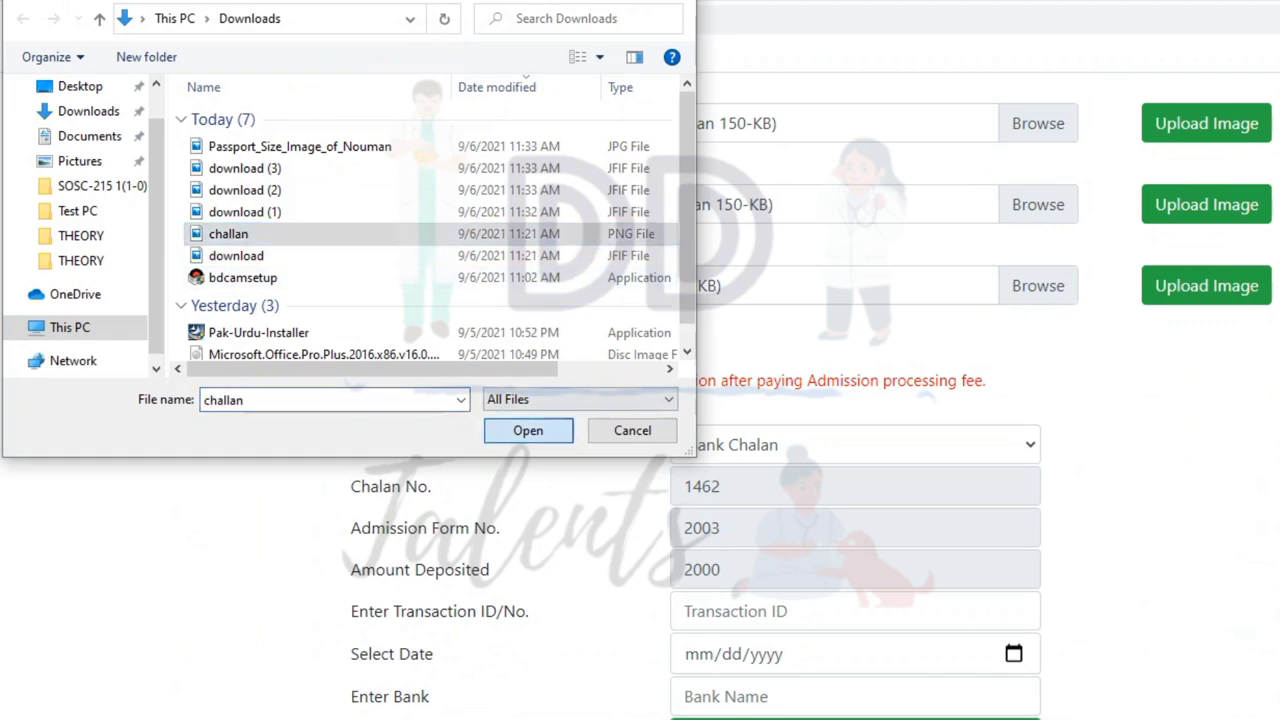
pyautogui.click(528, 429)
pyautogui.click(1206, 285)
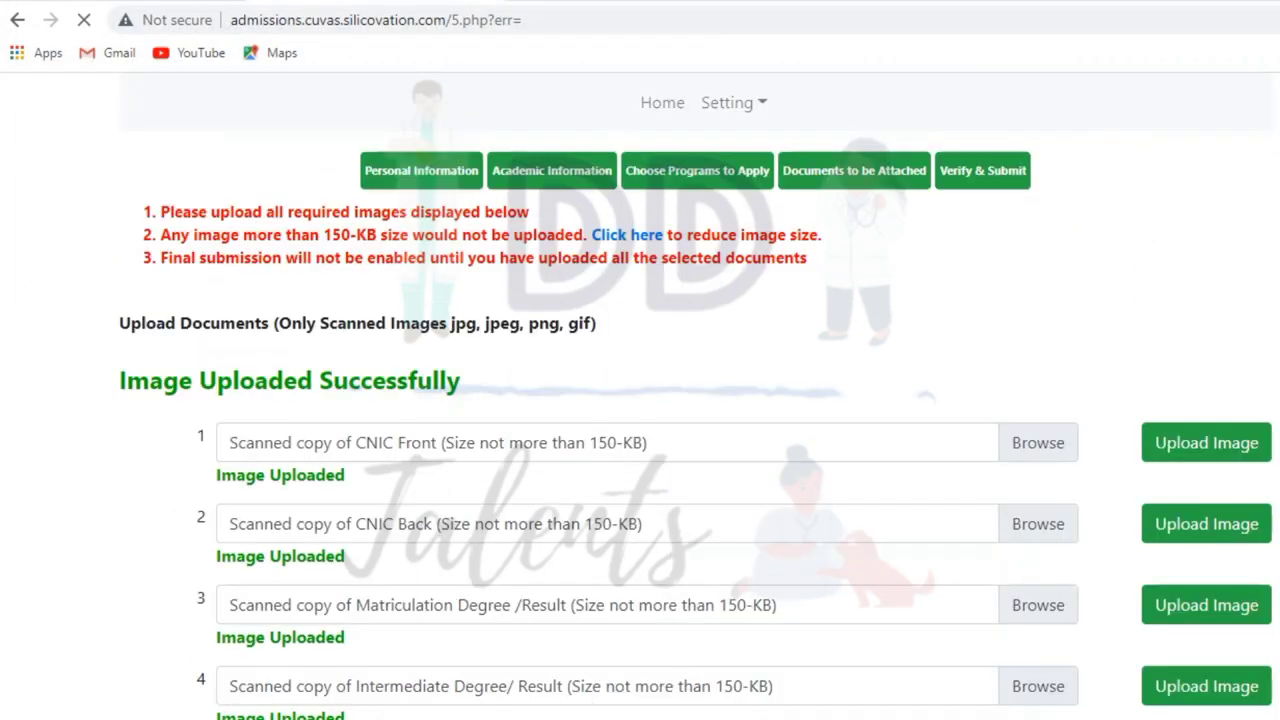
pyautogui.scroll(-3, 640, 400)
pyautogui.scroll(-4, 640, 400)
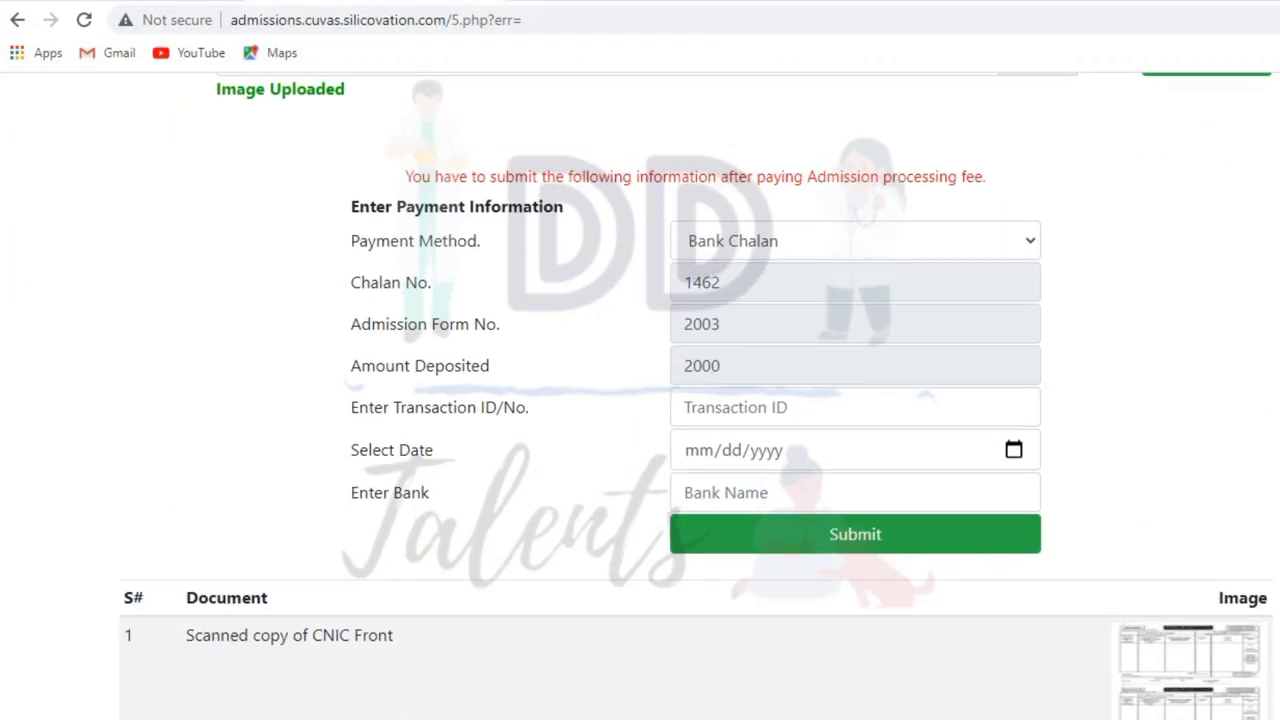
# - Set the payment method back to Bank Chalan after briefly choosing Online
pyautogui.click(855, 365)
pyautogui.click(855, 407)
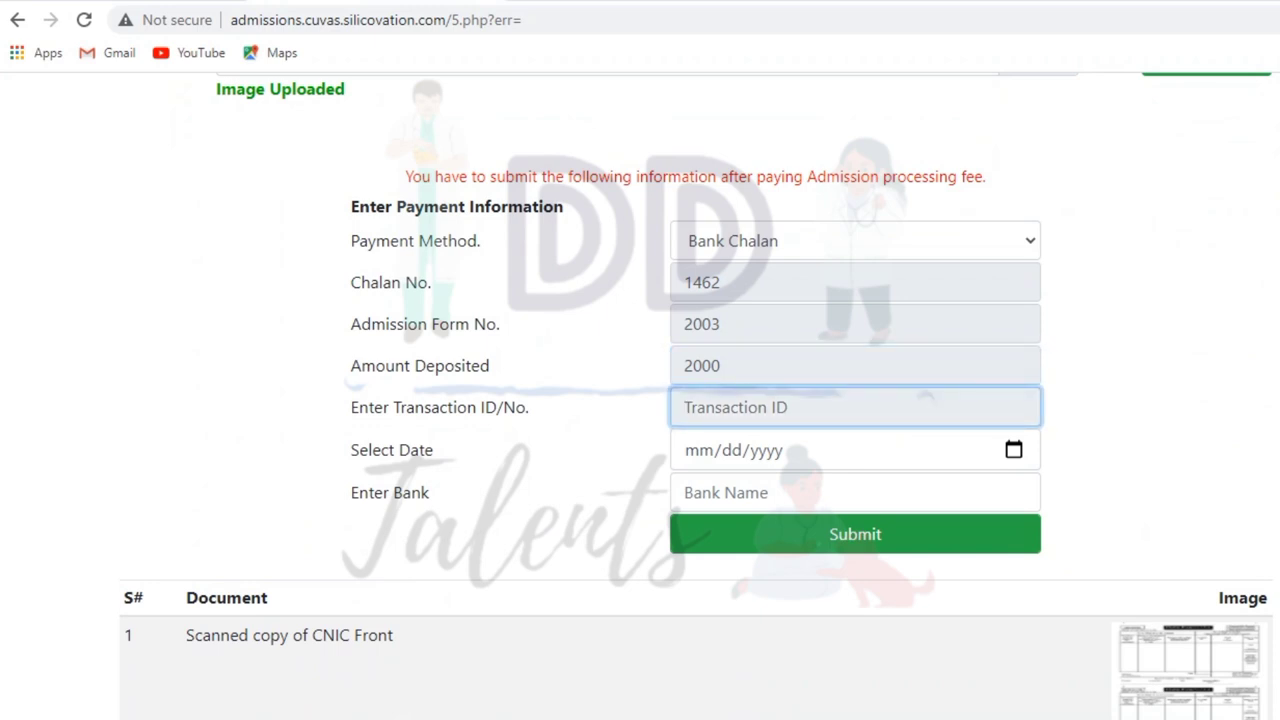
pyautogui.press('Tab')
pyautogui.hotkey('shift', 'Tab')
pyautogui.click(855, 240)
pyautogui.click(709, 271)
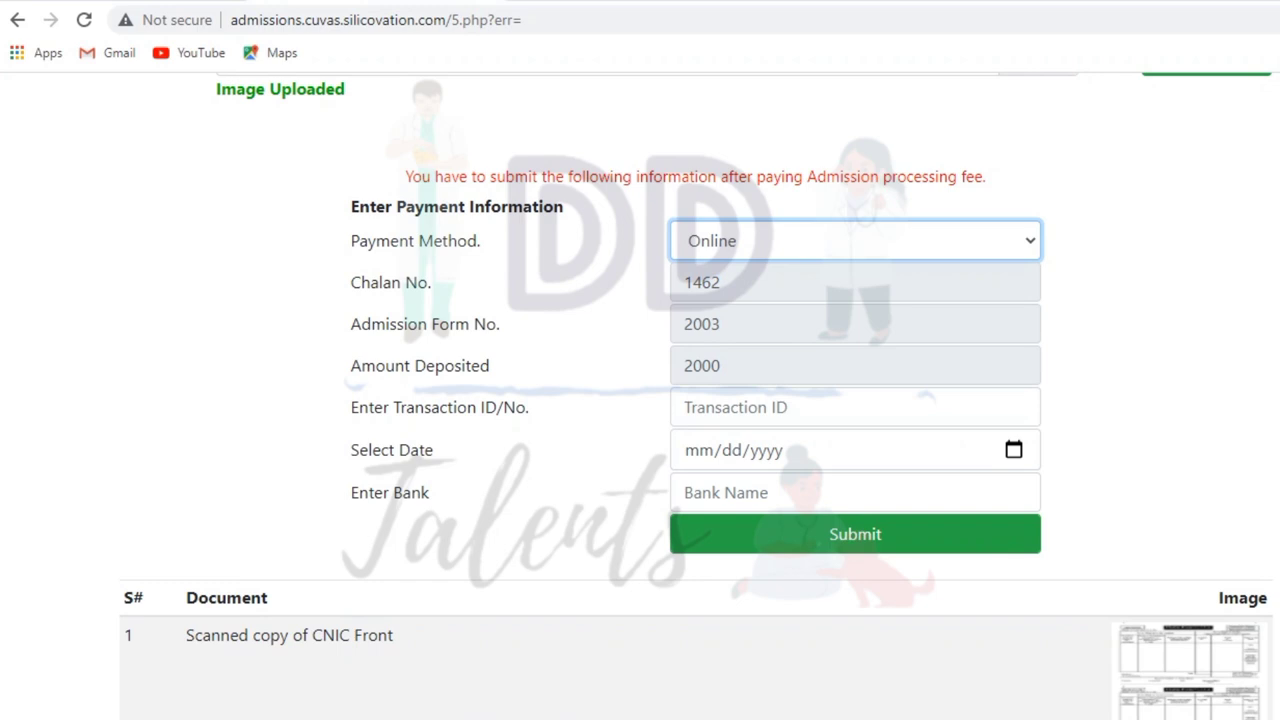
pyautogui.click(855, 240)
pyautogui.click(709, 294)
# - Enter deposit date 09/09/2021 and bank HBL, then submit the payment details
pyautogui.click(699, 450)
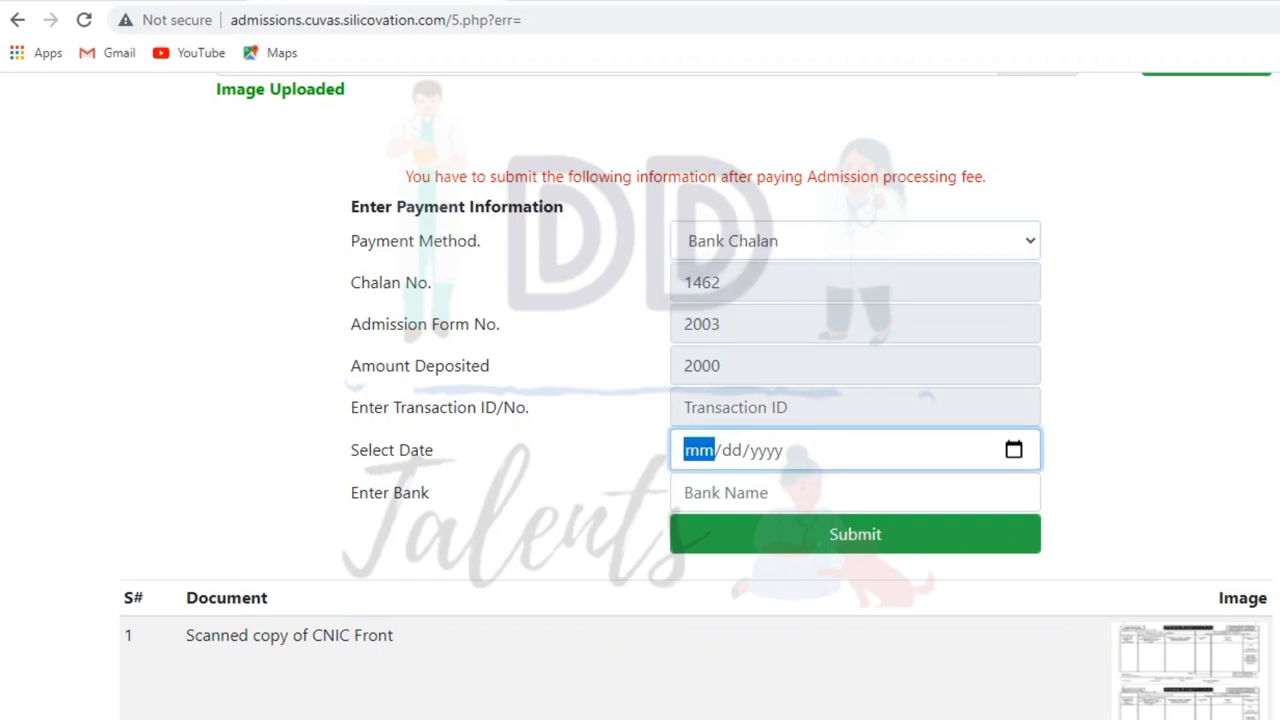
pyautogui.write('09/')
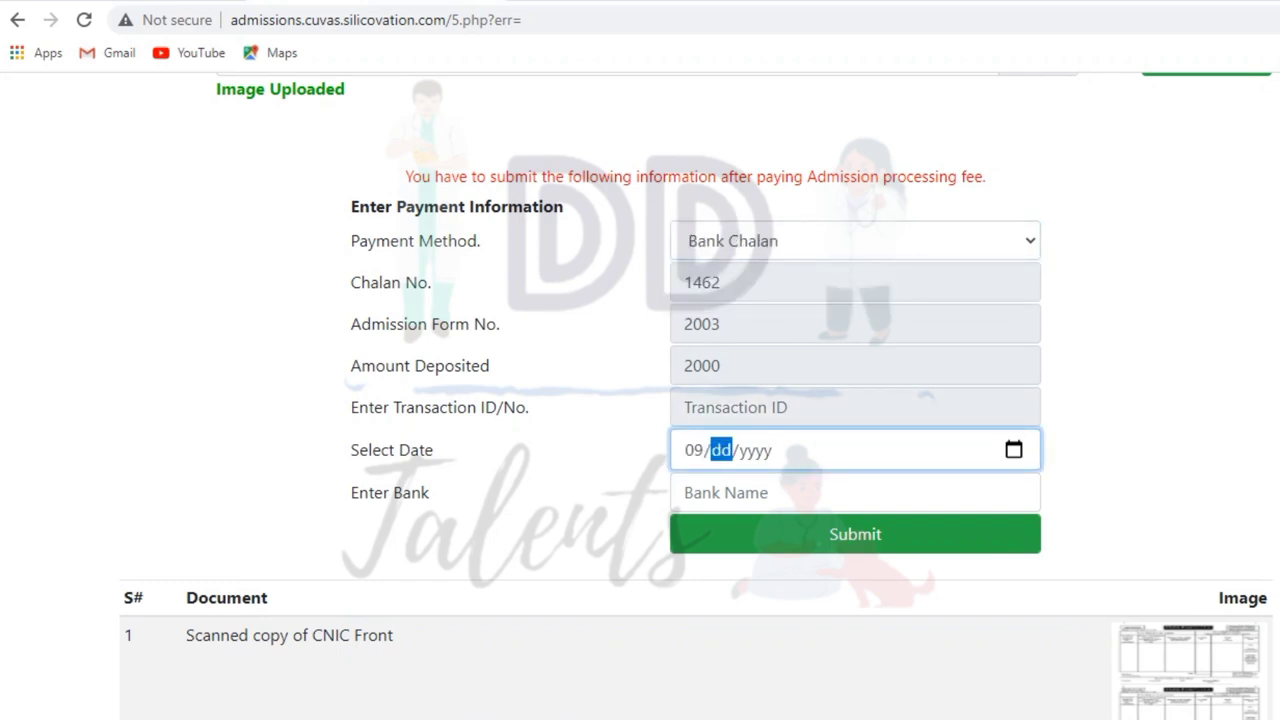
pyautogui.write('09/2021')
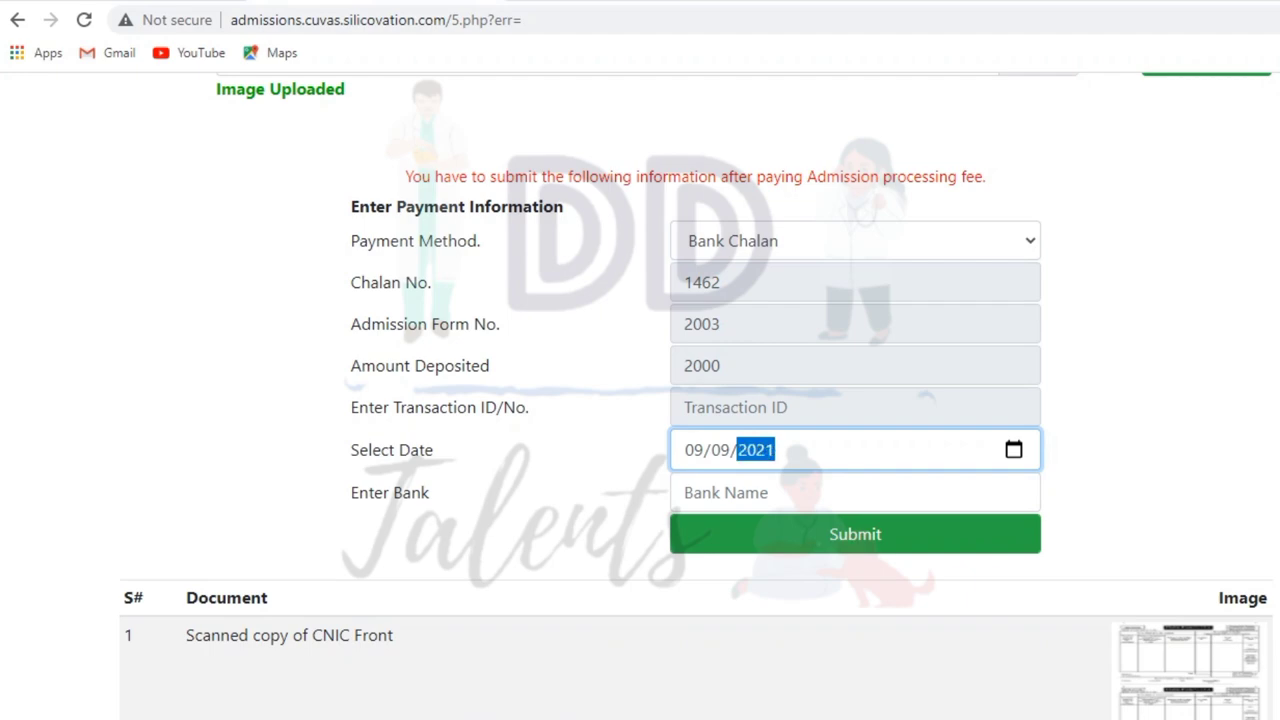
pyautogui.press('Tab')
pyautogui.press('Return')
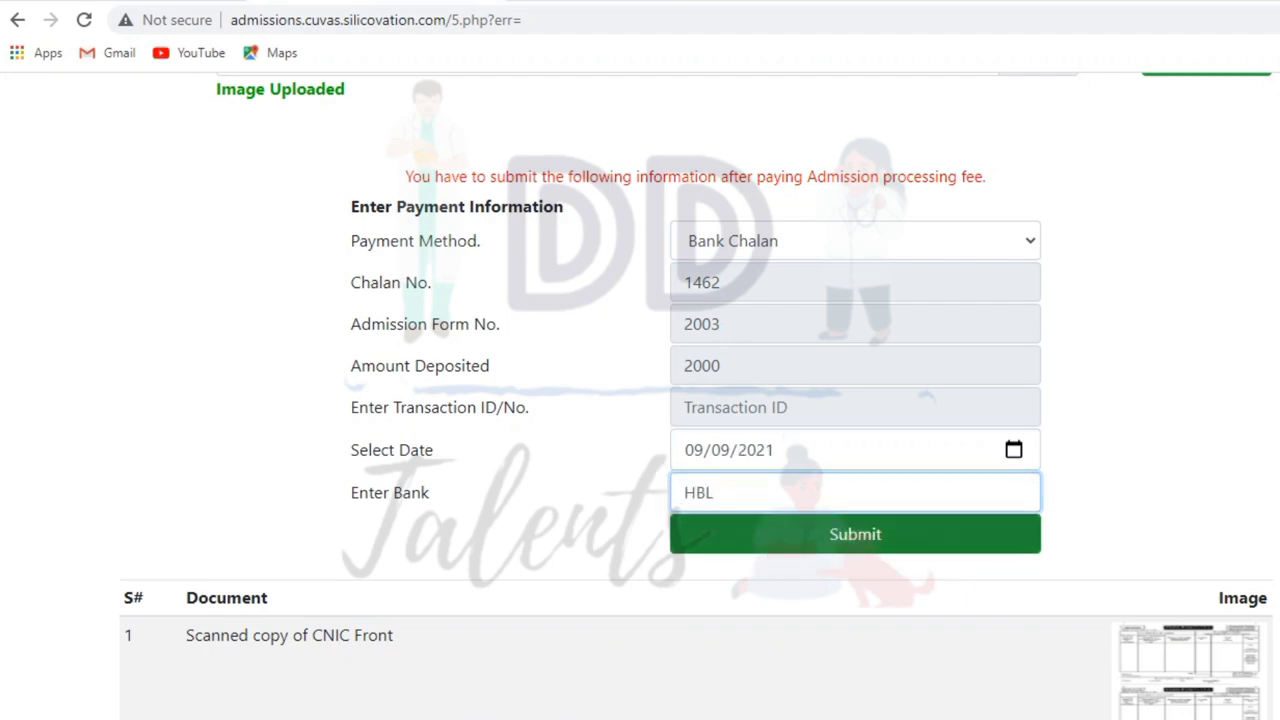
pyautogui.scroll(-15, 640, 400)
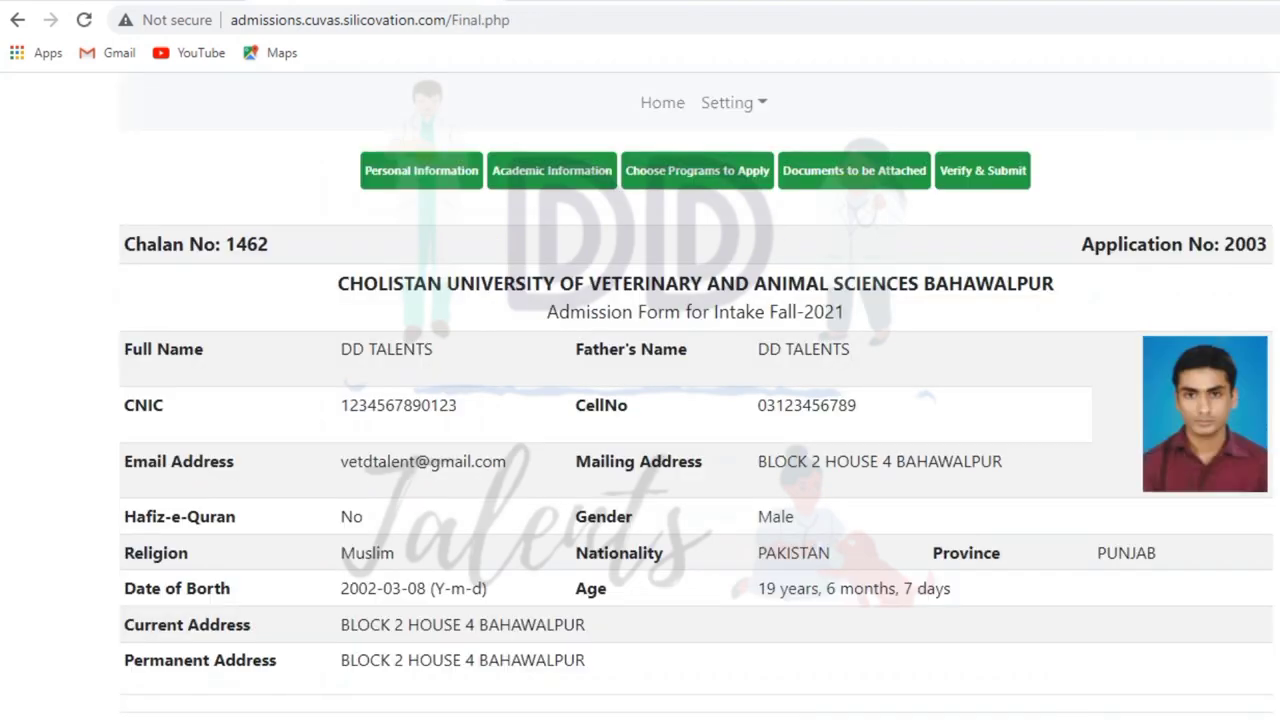
# - Submit the Fall-2021 application, confirming with Yes, Verify & Submit
pyautogui.scroll(-8, 640, 400)
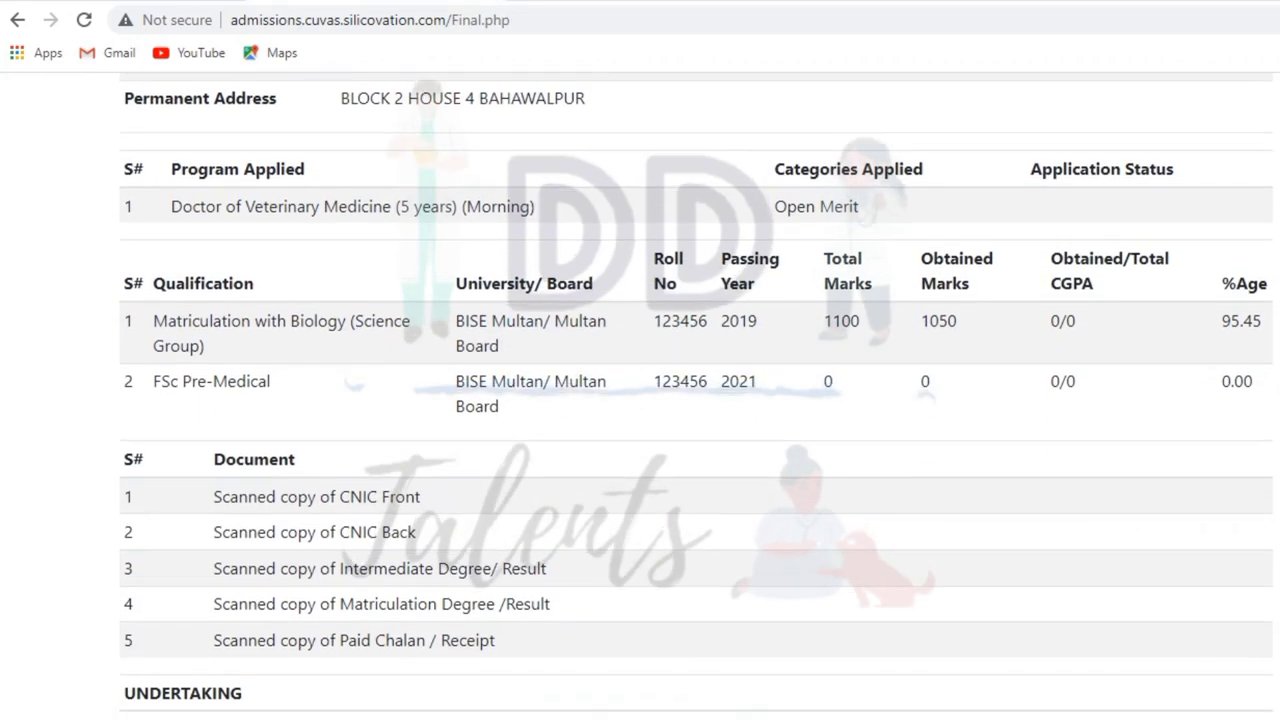
pyautogui.scroll(-3, 640, 400)
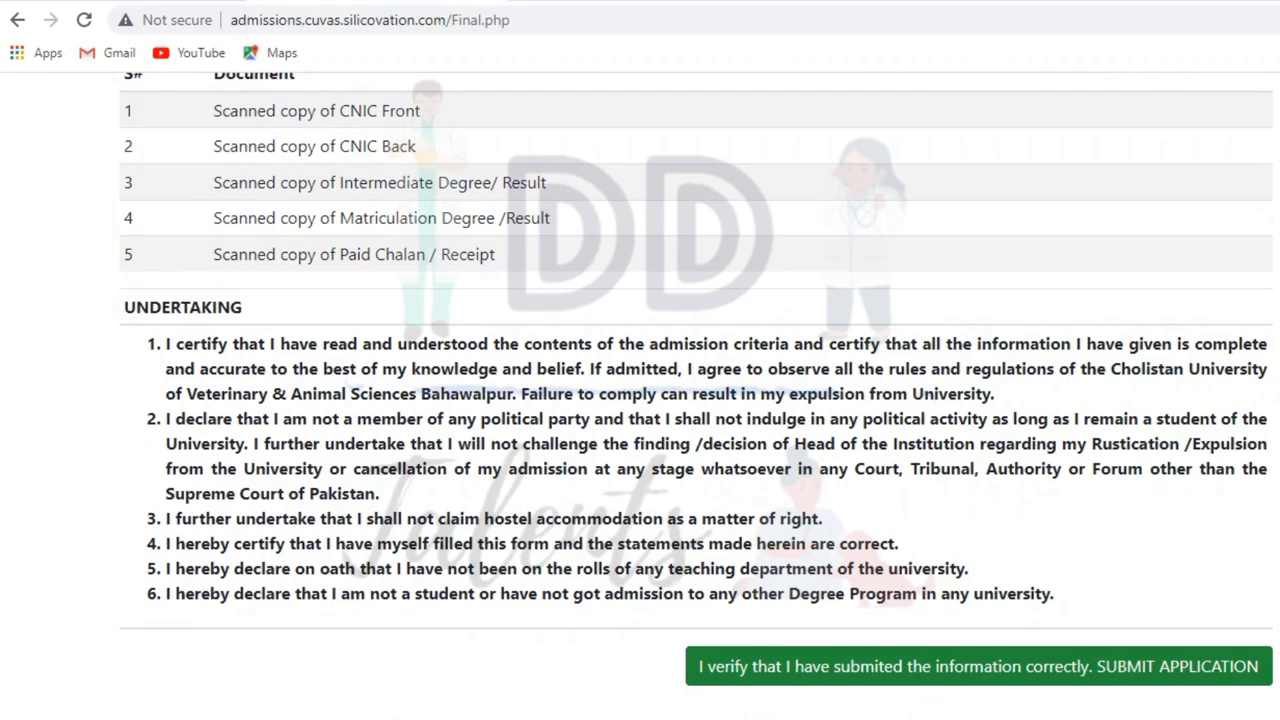
pyautogui.scroll(8, 640, 400)
pyautogui.scroll(-3, 640, 400)
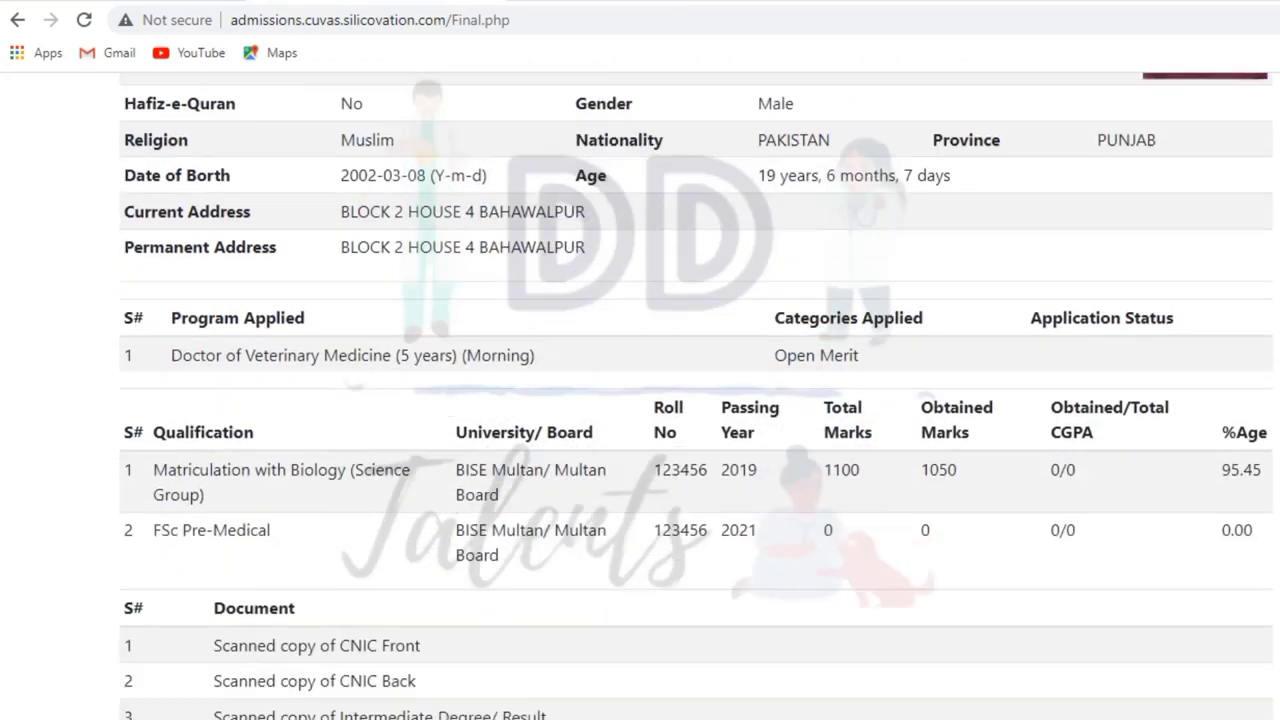
pyautogui.scroll(-6, 640, 400)
pyautogui.click(978, 666)
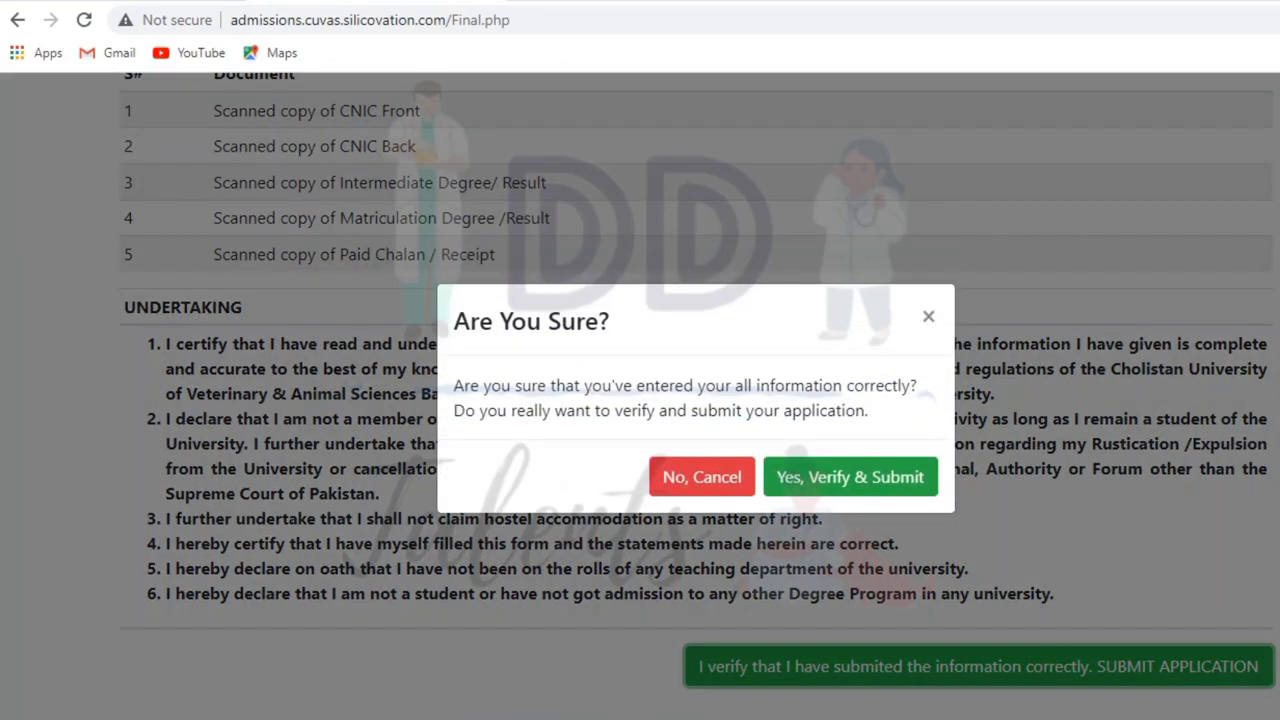
pyautogui.click(850, 477)
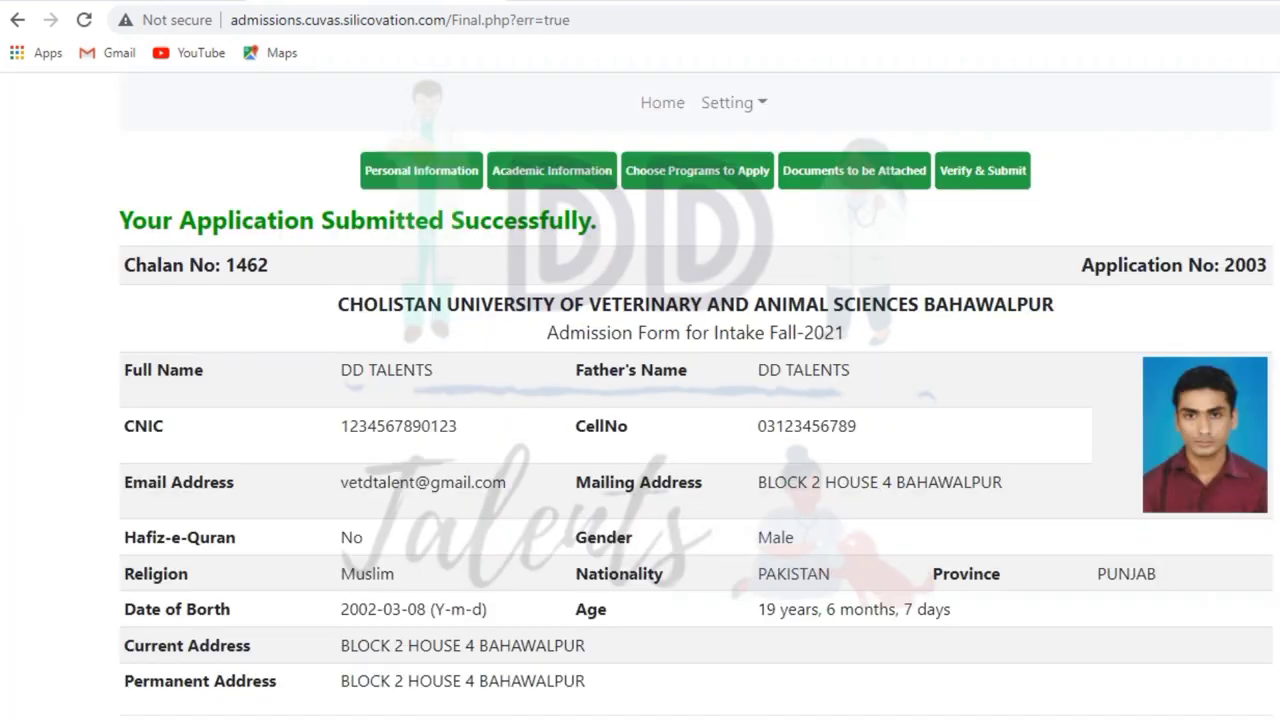
# - Go back to the Admission Portal welcome page via Home
pyautogui.scroll(-10, 640, 400)
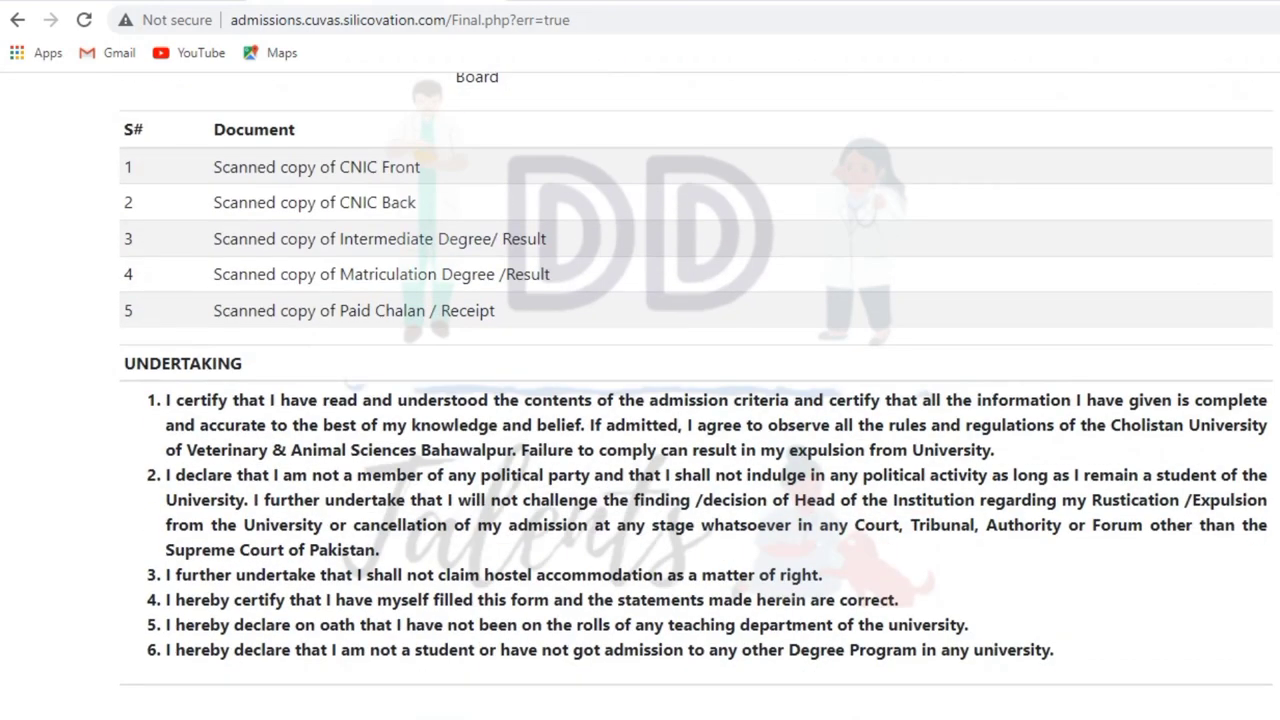
pyautogui.scroll(9, 640, 400)
pyautogui.scroll(1, 662, 110)
pyautogui.click(662, 102)
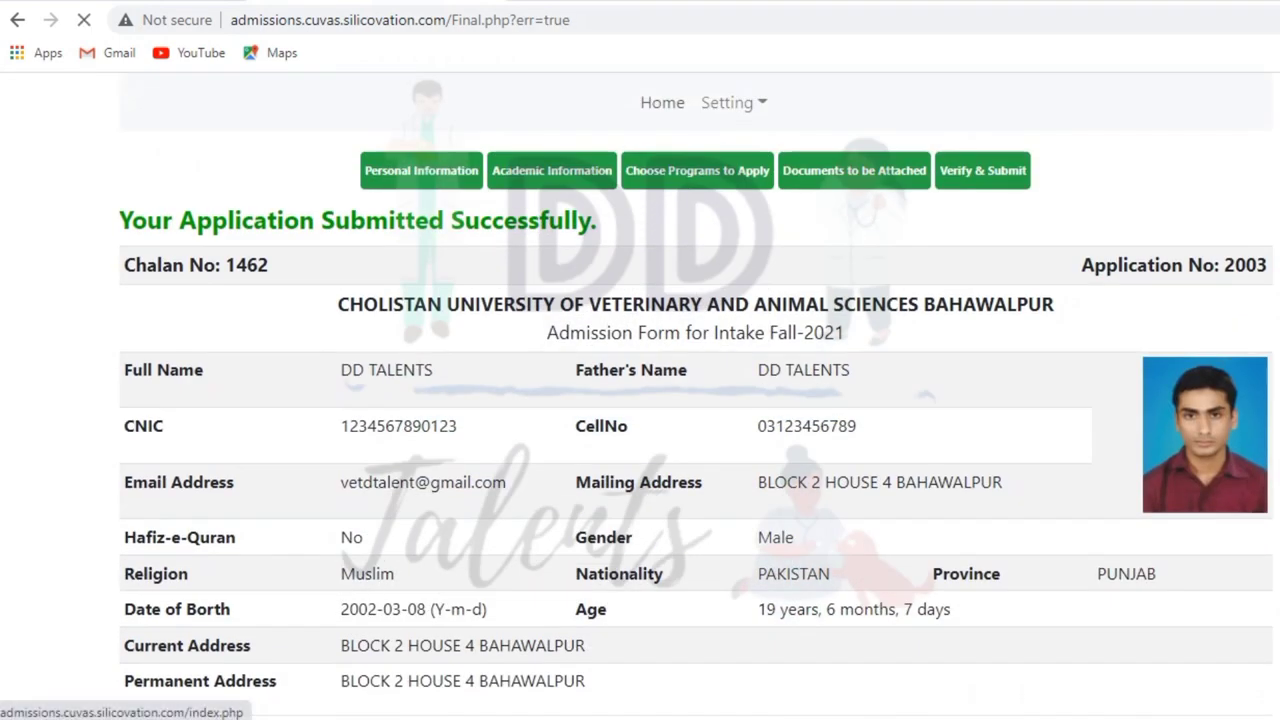
pyautogui.scroll(-3, 640, 400)
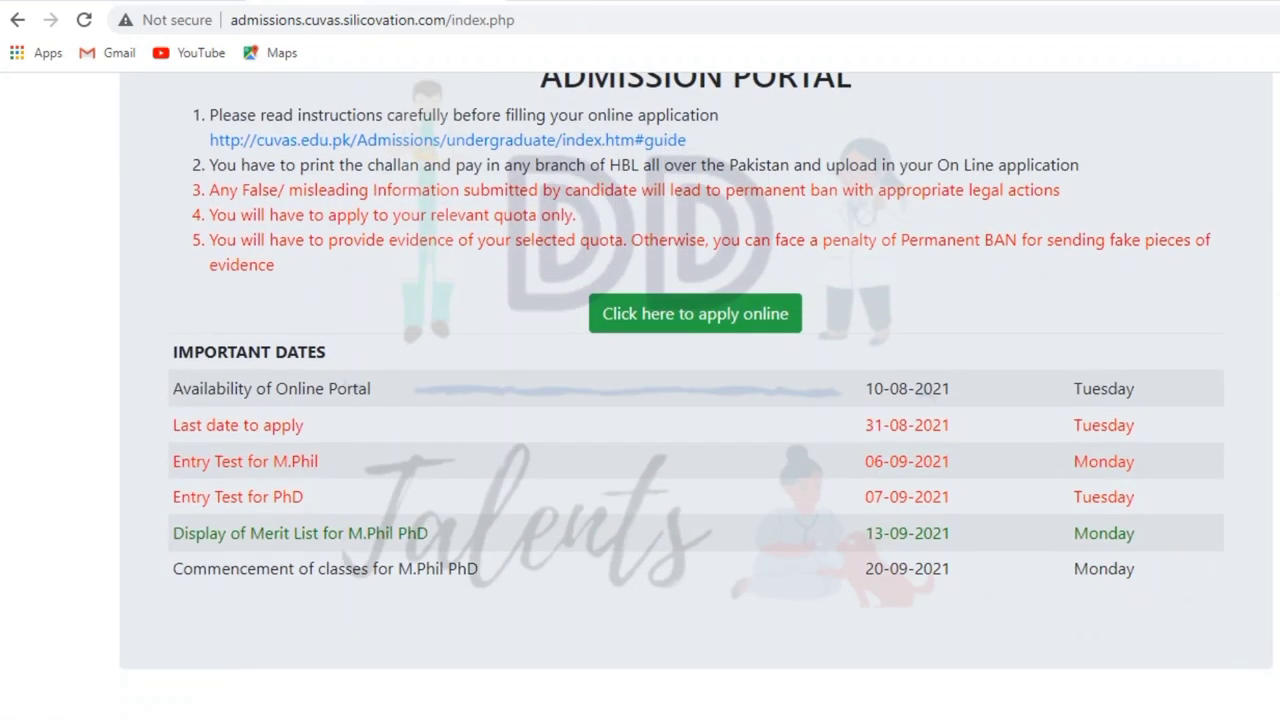
pyautogui.scroll(3, 640, 400)
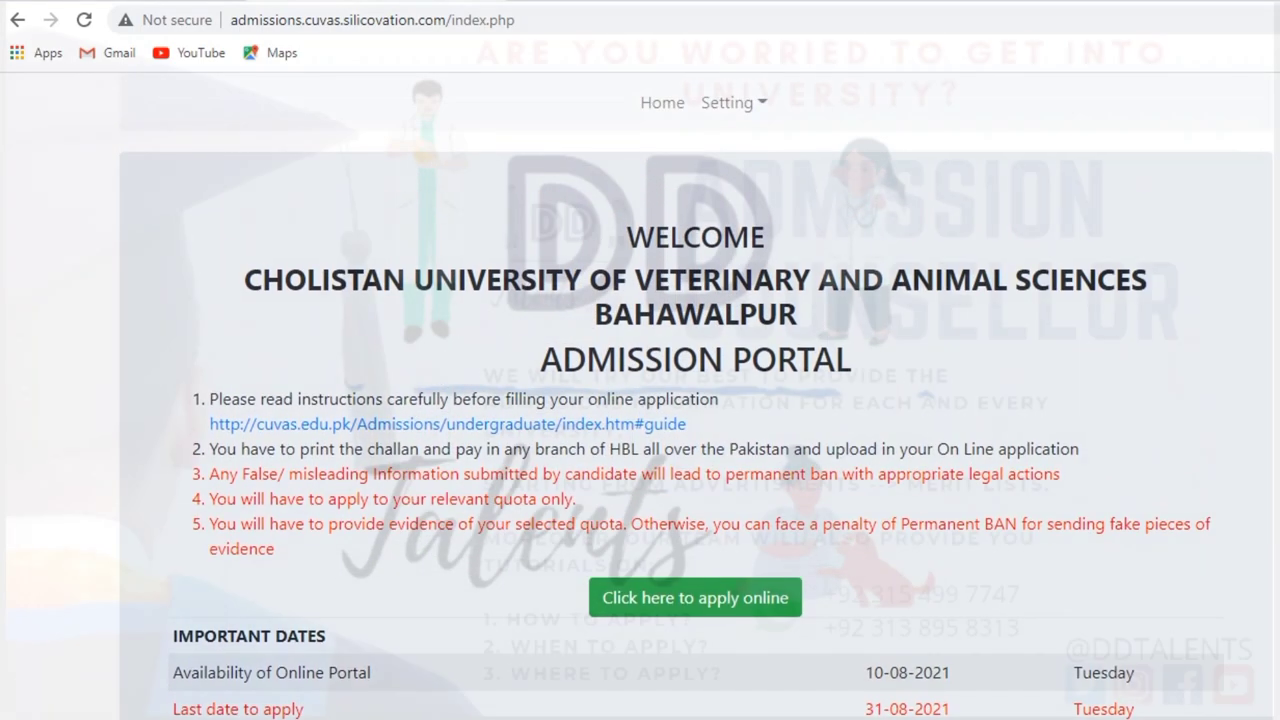